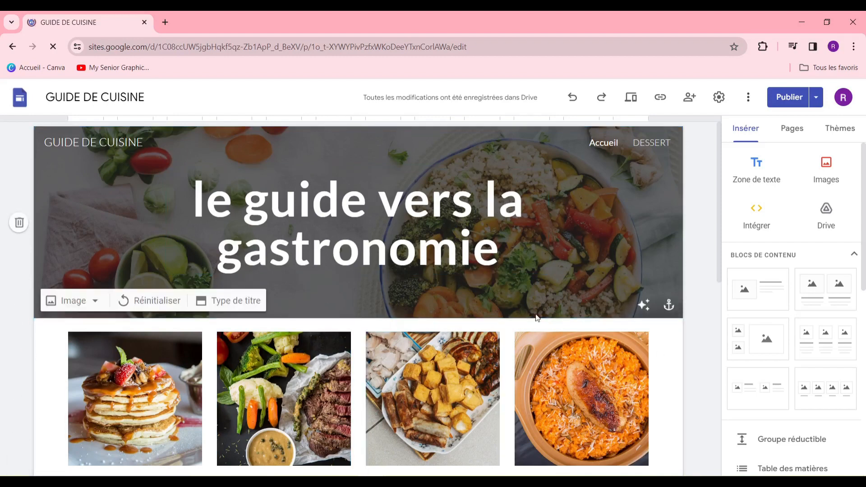
Add a new page named 'page de membre' from the Pages panel's + menu
click(792, 128)
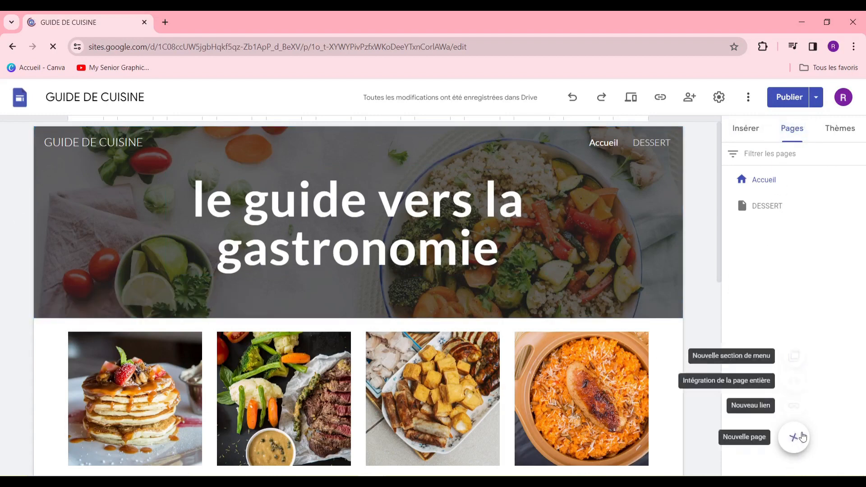
click(793, 437)
click(613, 245)
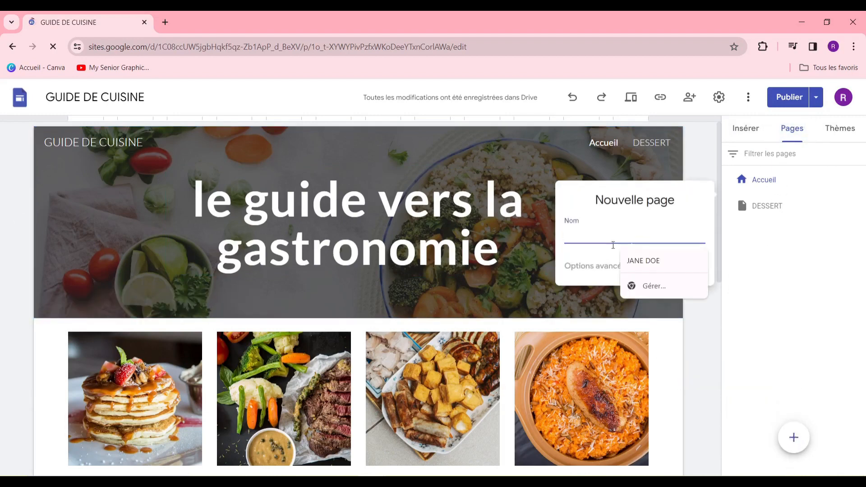
text(membr)
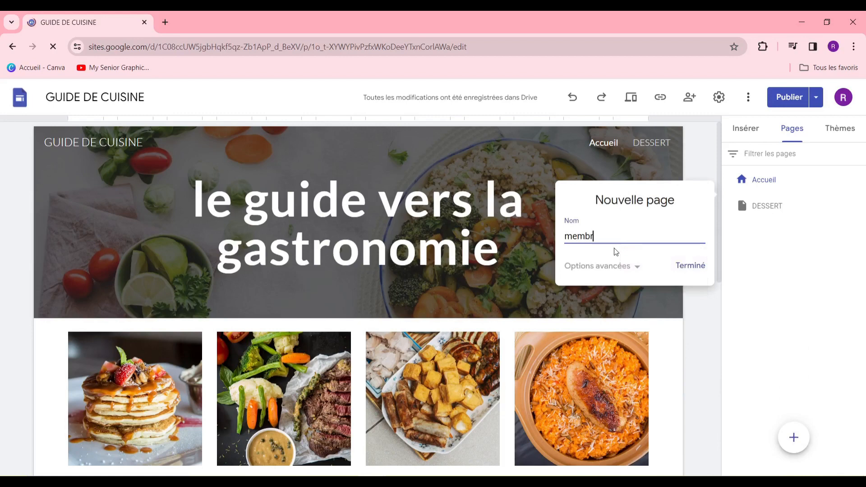
text(e)
key(BackSpace)
key(BackSpace)
key(BackSpace)
key(BackSpace)
key(BackSpace)
text(page de membre)
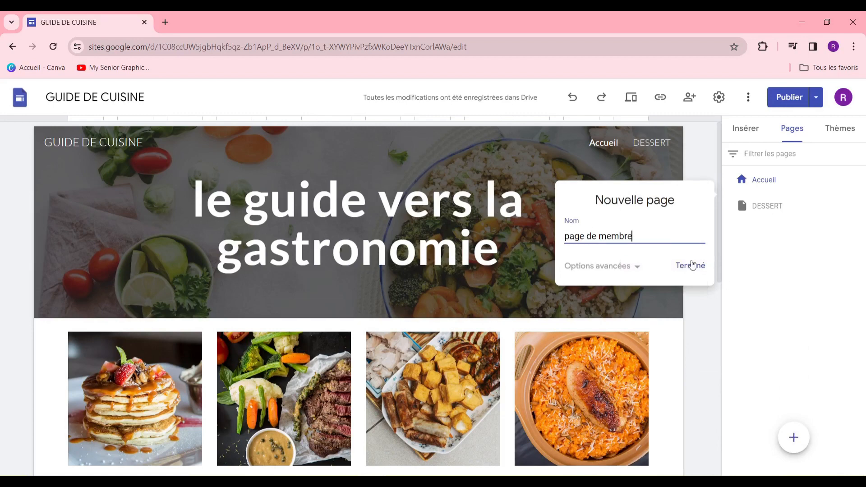
click(692, 265)
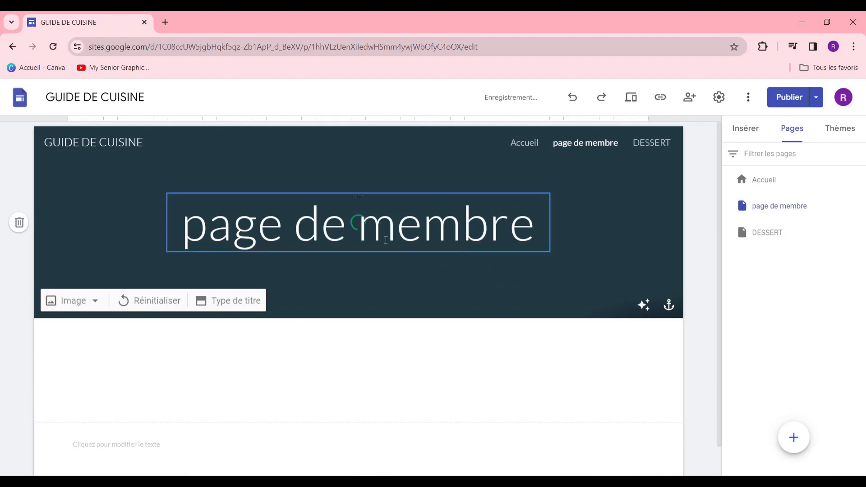
Search Google for 'authpro' in a new tab and open authpro.com
click(166, 22)
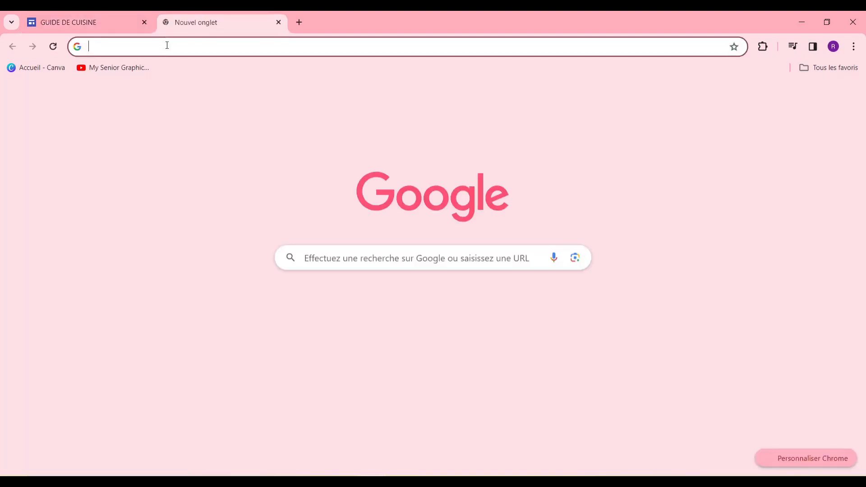
text(authpro)
key(Return)
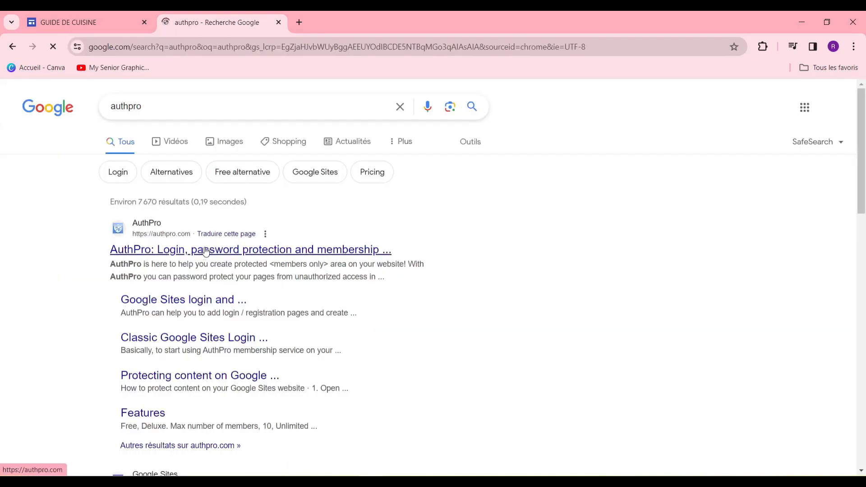
click(193, 250)
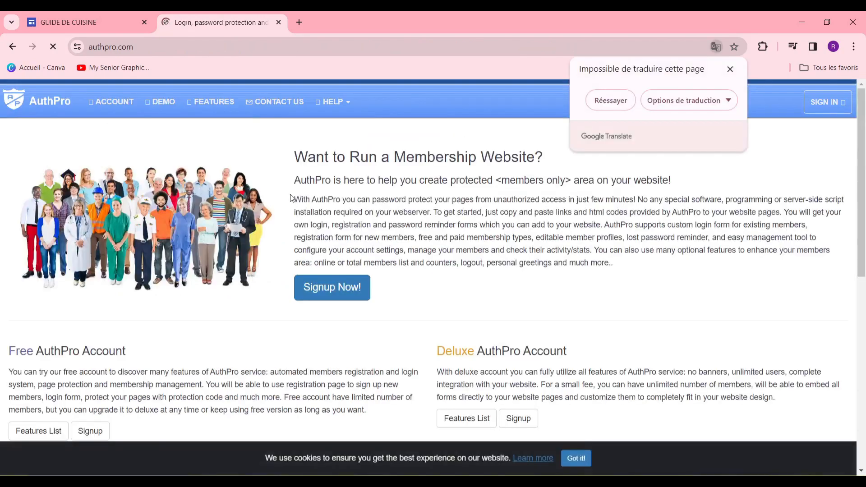
Dismiss the translation notice and start the Free AuthPro Account signup
click(290, 194)
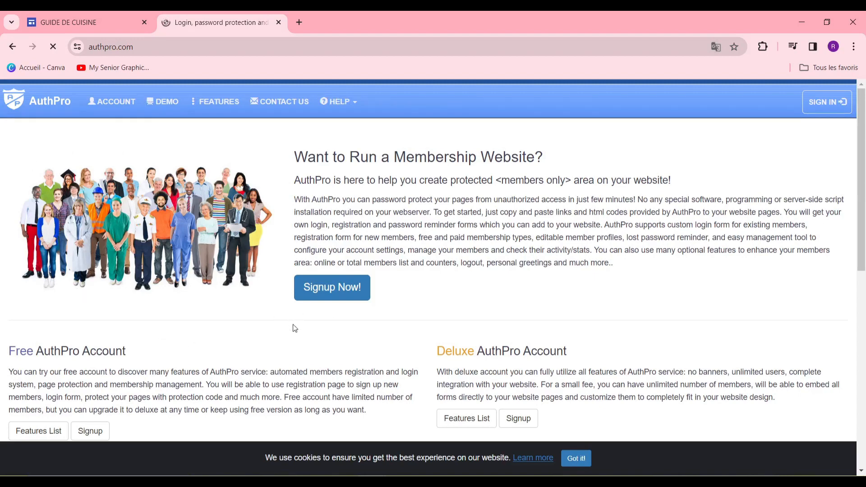
scroll(235, 320, down, 3)
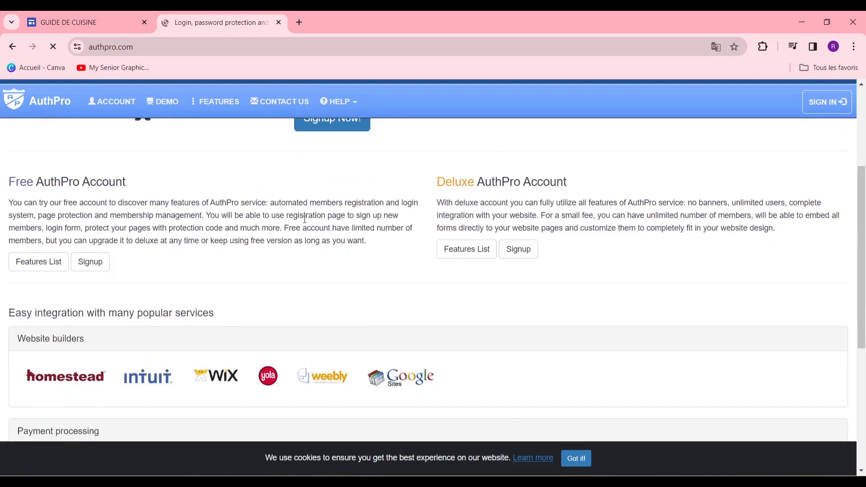
scroll(224, 274, up, 3)
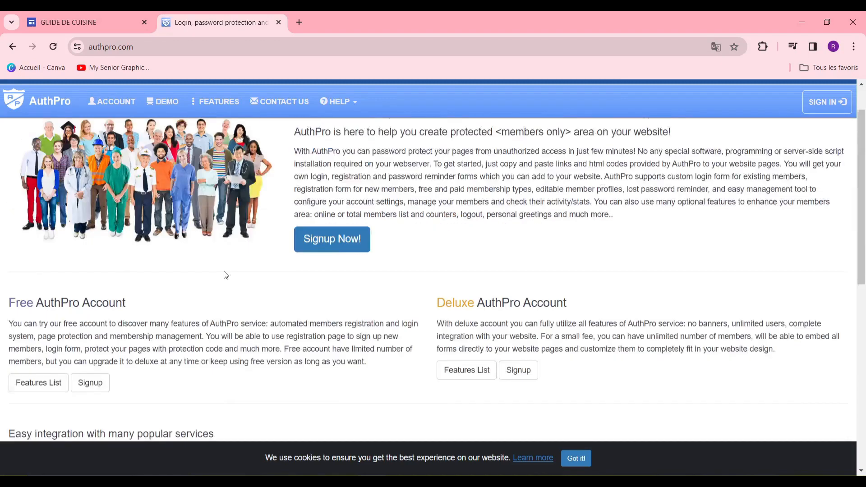
scroll(224, 274, down, 1)
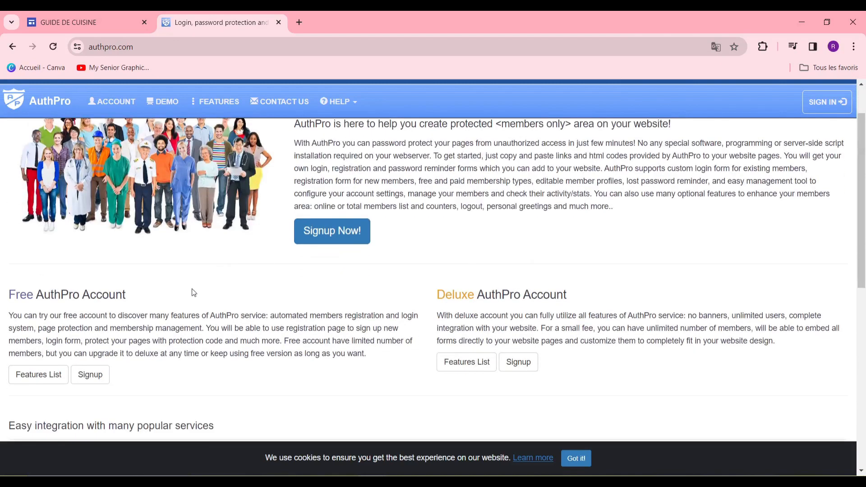
click(96, 380)
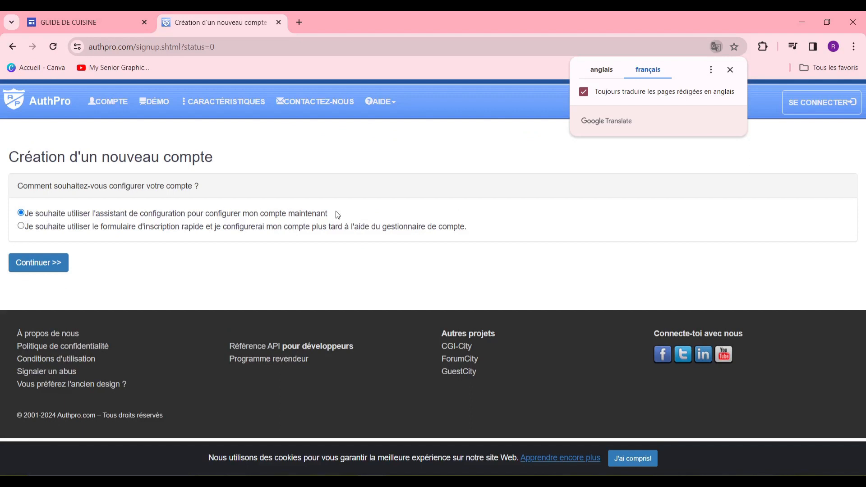
Keep the guided setup option, fill in the signup form and submit Créer un compte
click(38, 266)
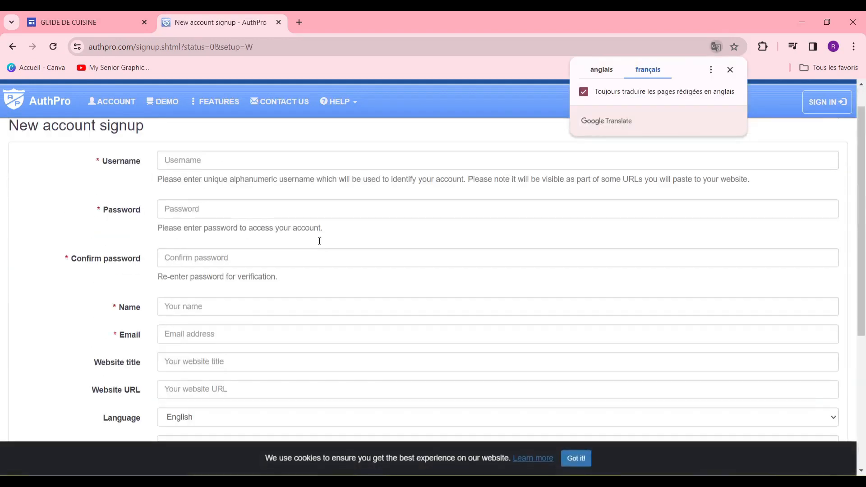
scroll(331, 194, up, 1)
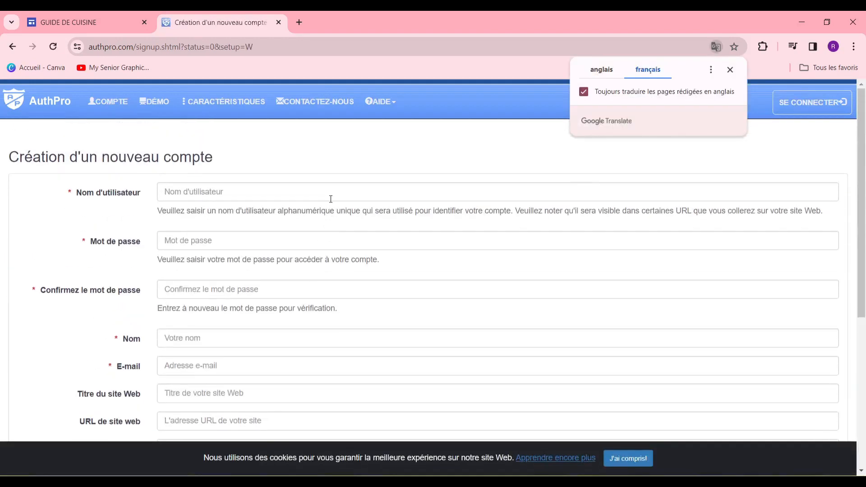
click(338, 195)
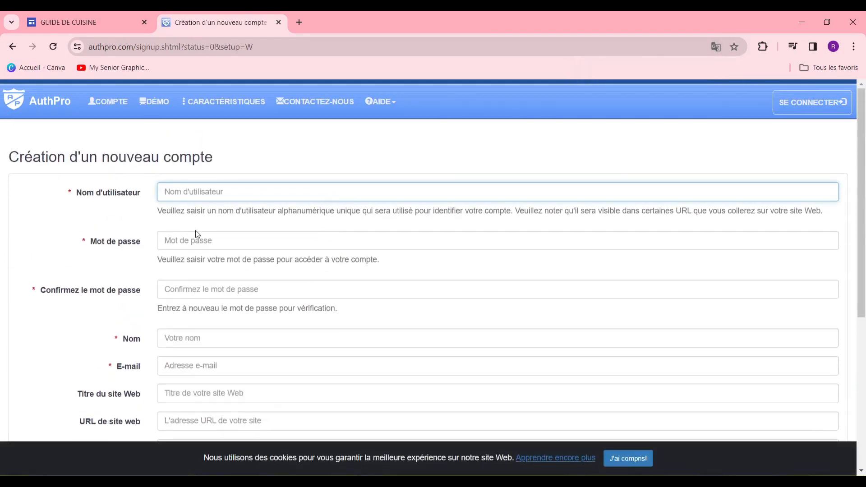
scroll(196, 231, down, 1)
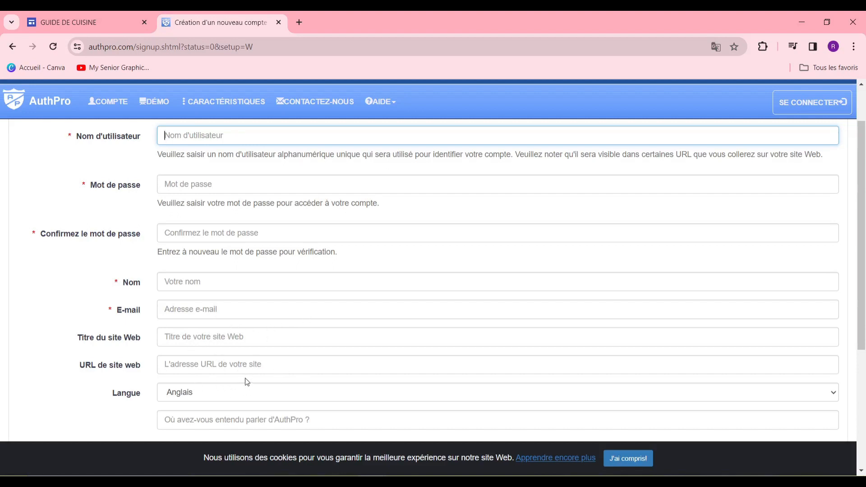
scroll(248, 378, up, 1)
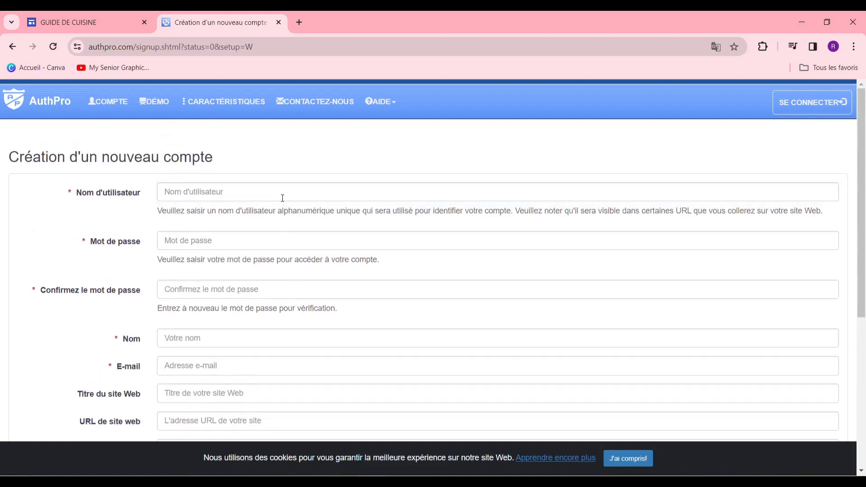
scroll(329, 225, down, 5)
click(193, 310)
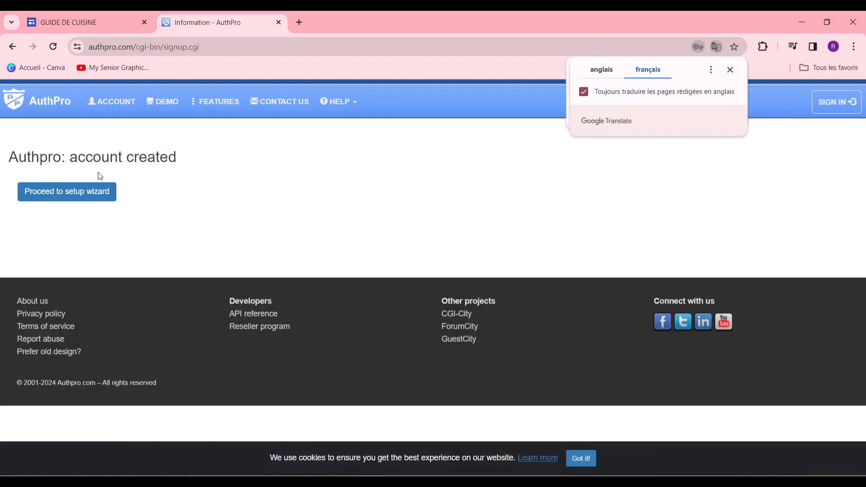
Enter the setup wizard and submit the option letting members register for free
click(116, 199)
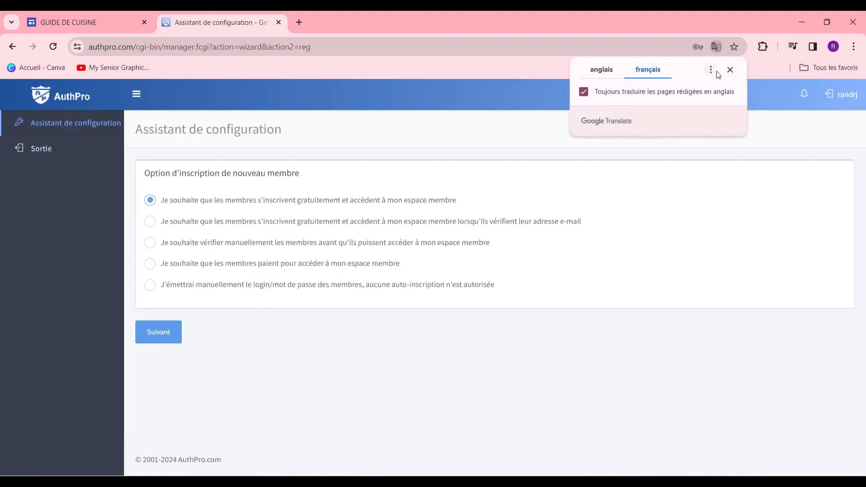
click(729, 70)
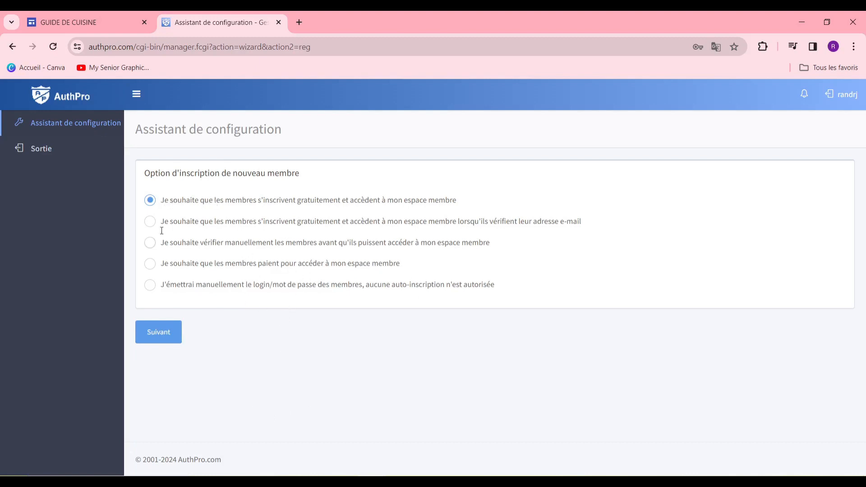
click(156, 339)
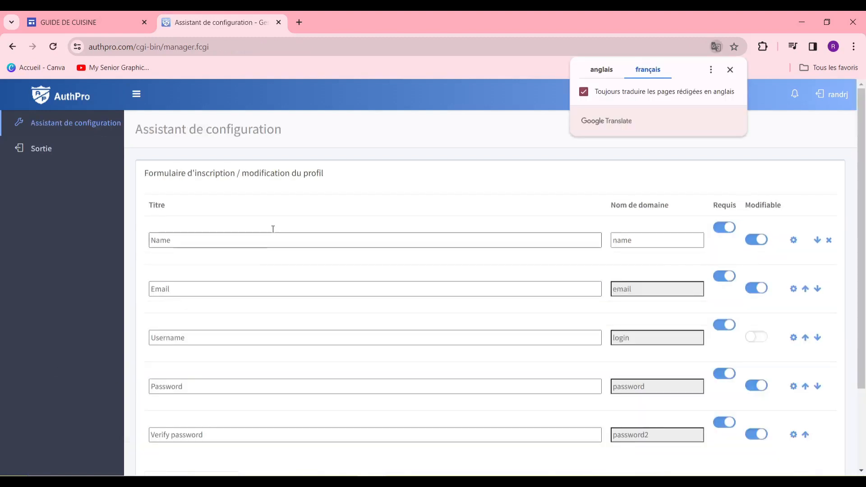
Dismiss the translation popup and mark the Name registration field as Requis
scroll(314, 223, down, 2)
scroll(314, 223, up, 2)
scroll(549, 257, down, 2)
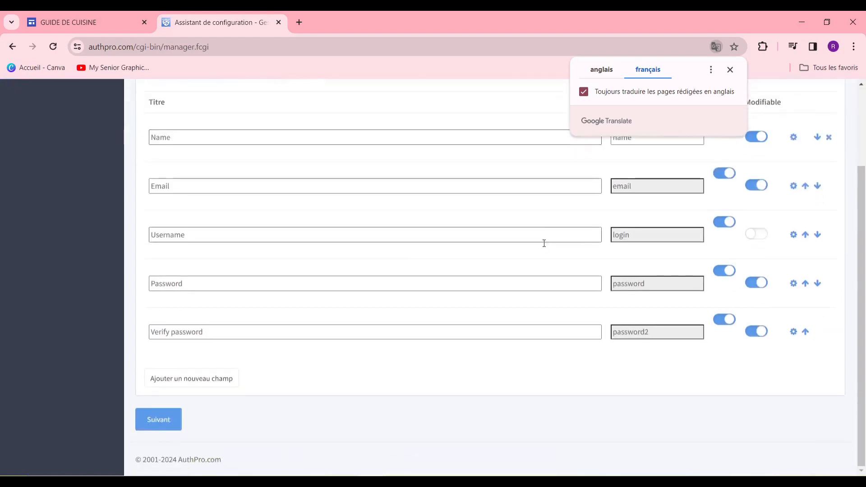
scroll(543, 241, up, 2)
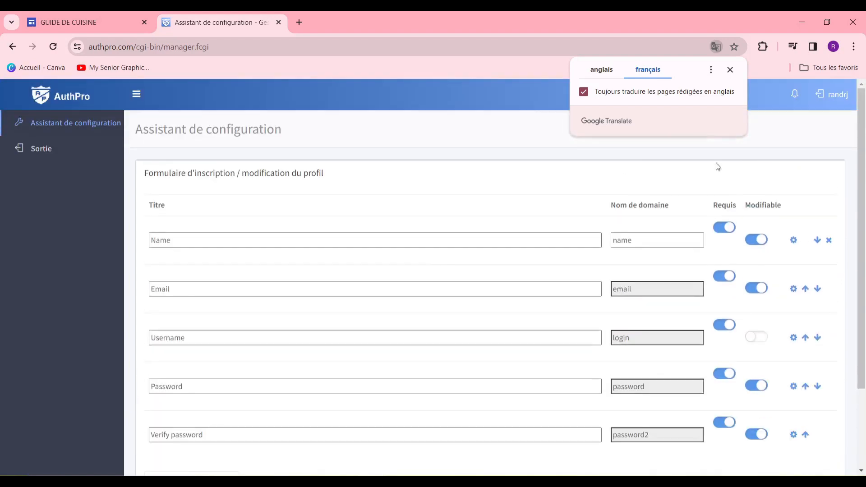
click(730, 70)
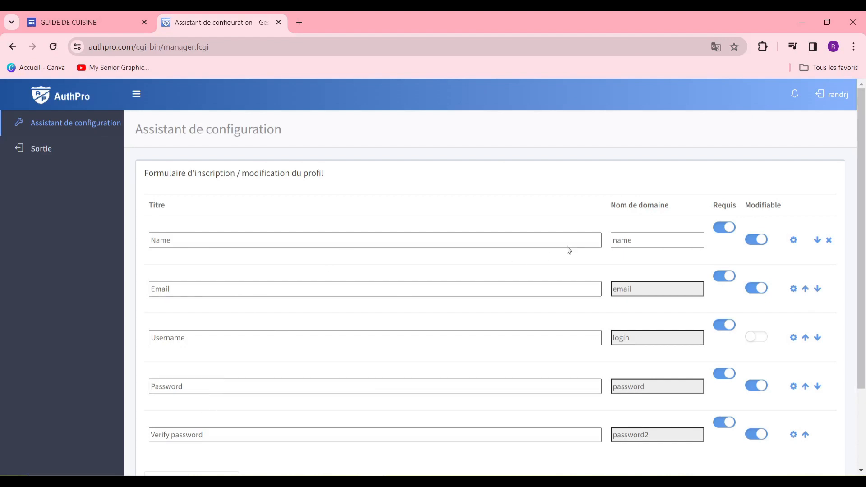
click(731, 232)
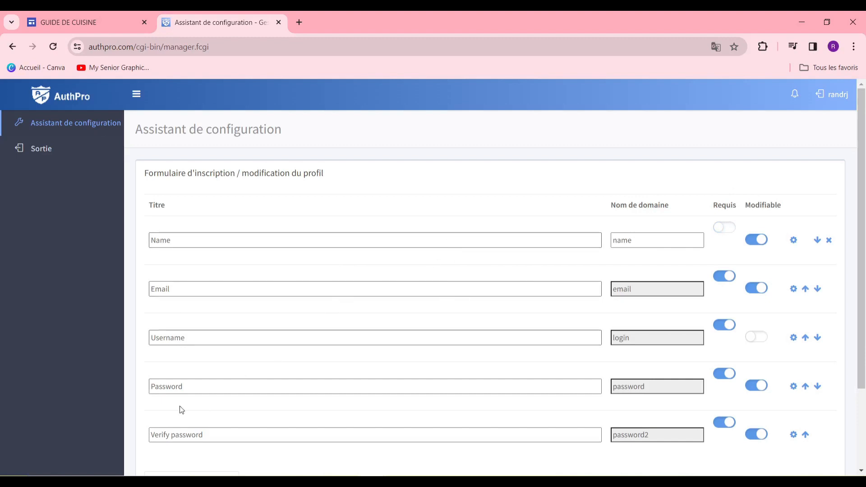
scroll(452, 311, down, 2)
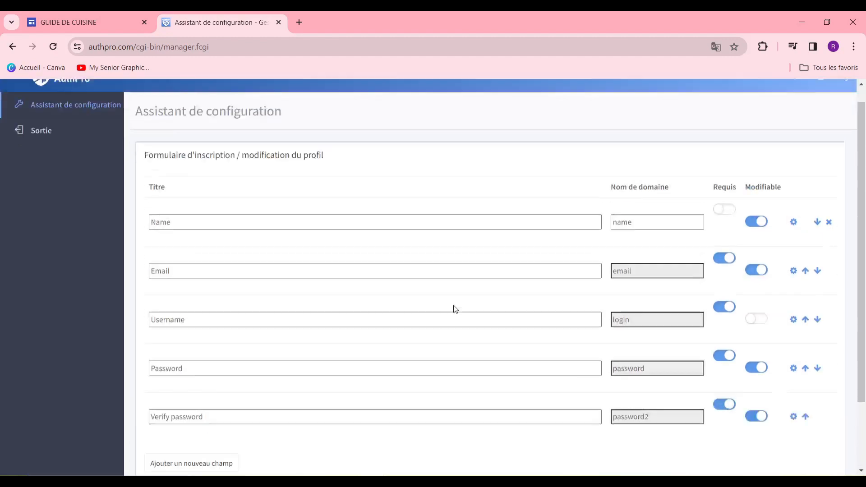
scroll(452, 311, up, 2)
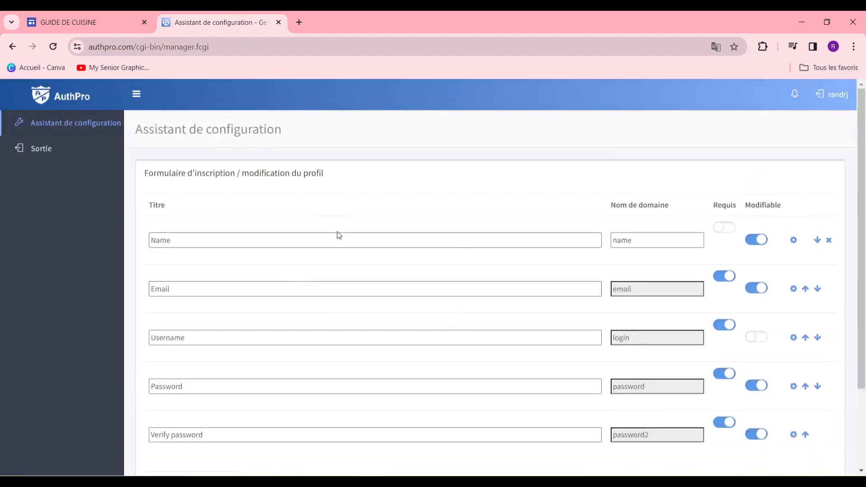
click(721, 229)
Close the new-field form without adding a field and save the registration fields
scroll(604, 224, down, 3)
scroll(482, 234, up, 3)
scroll(464, 253, down, 3)
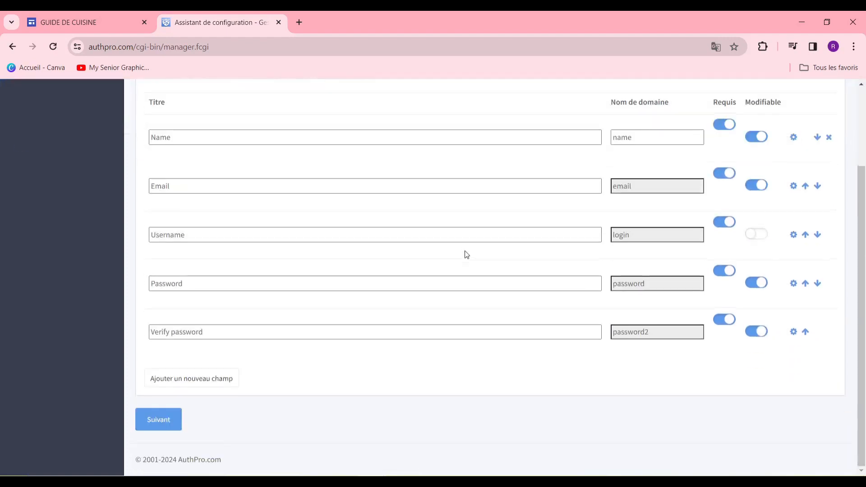
scroll(464, 253, up, 3)
scroll(466, 261, down, 3)
scroll(464, 262, up, 3)
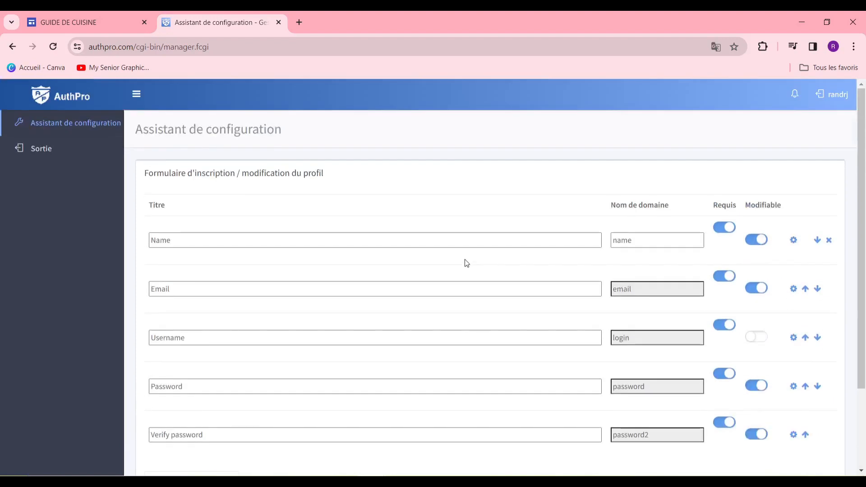
scroll(464, 262, down, 3)
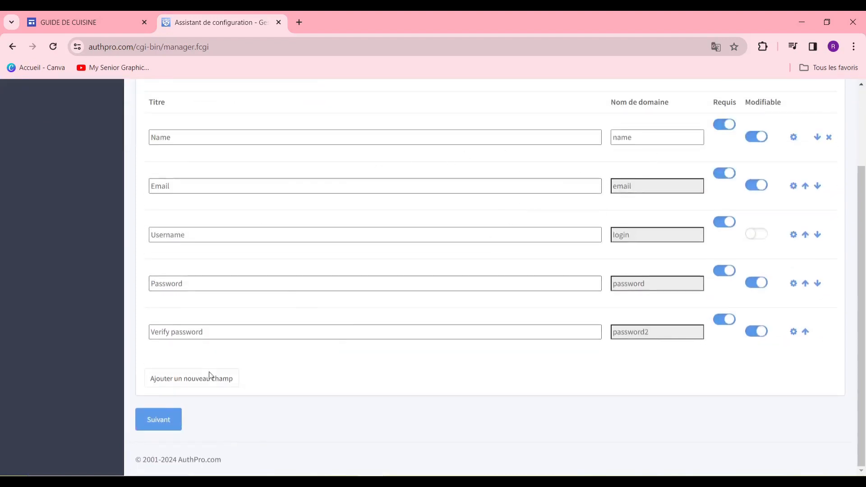
click(199, 387)
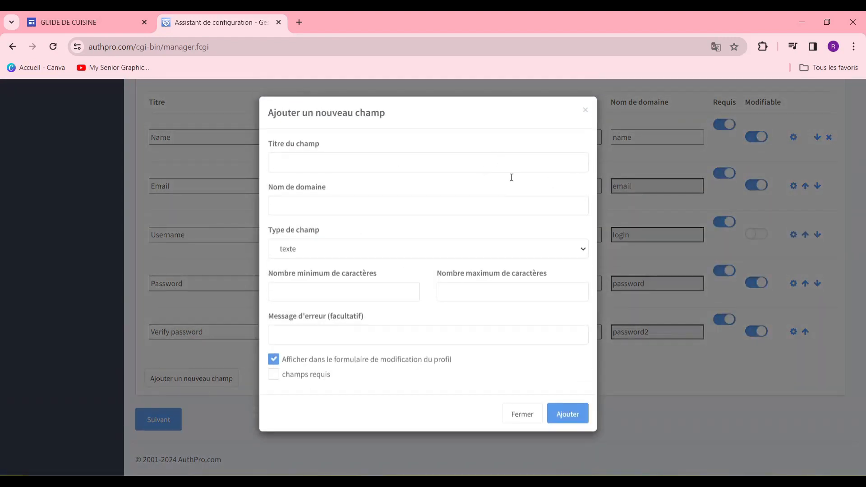
click(586, 112)
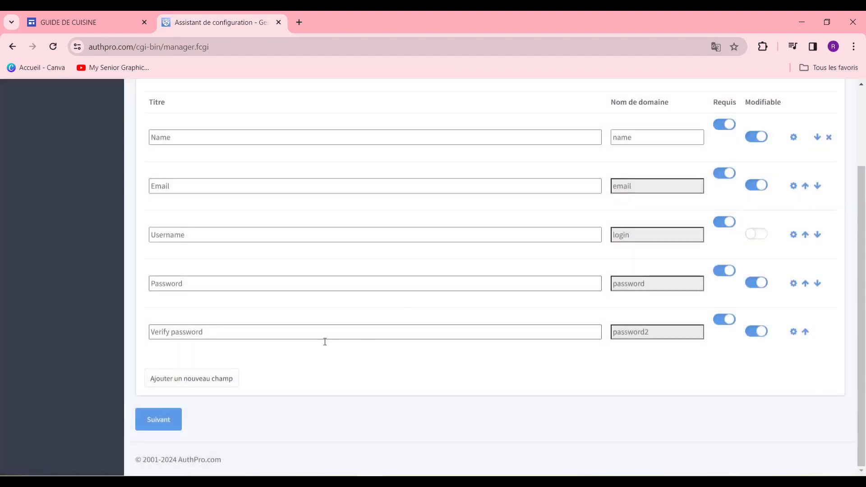
click(155, 426)
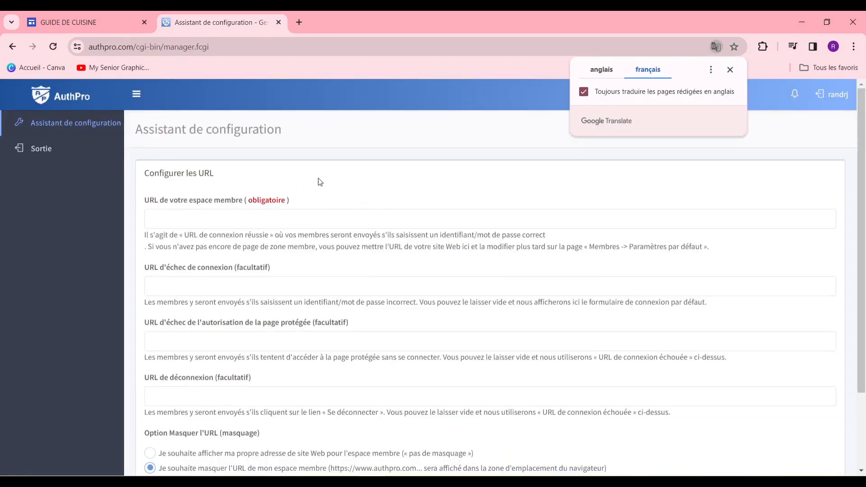
Dismiss the translation offer and switch back to the GUIDE DE CUISINE editor tab
scroll(349, 187, down, 3)
scroll(333, 192, up, 3)
click(372, 485)
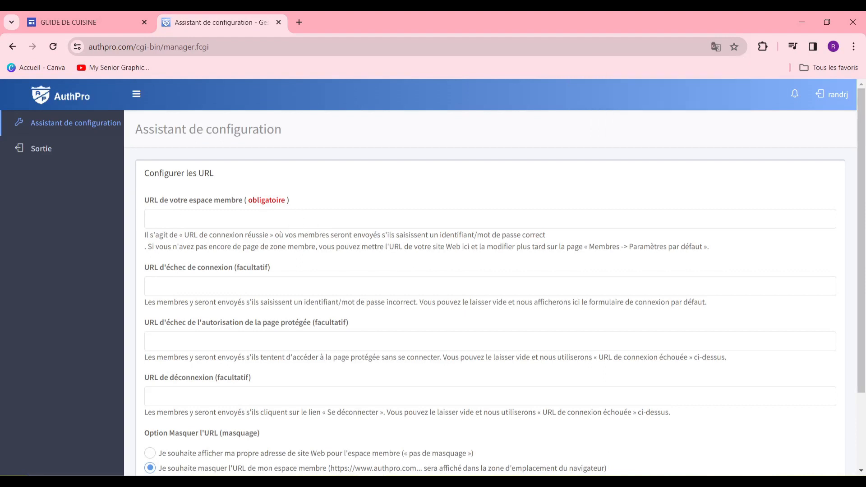
click(335, 429)
click(104, 21)
mouse_move(272, 188)
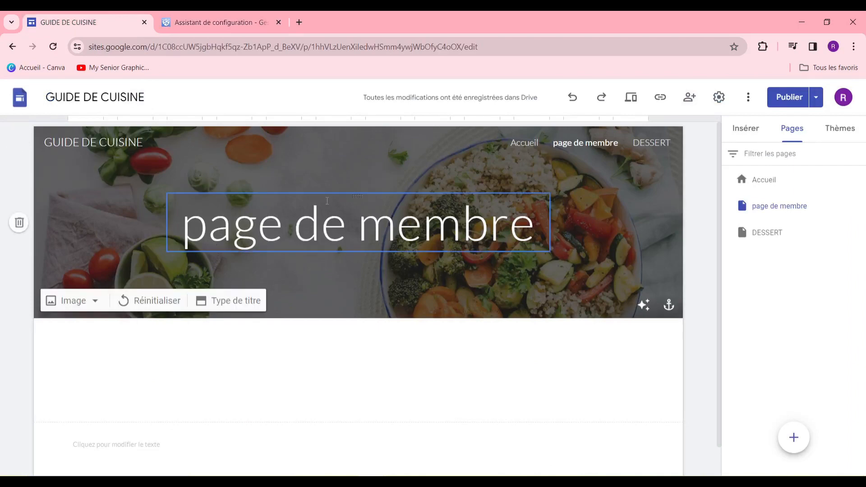
Publish the GUIDE DE CUISINE site and open the published version
click(777, 104)
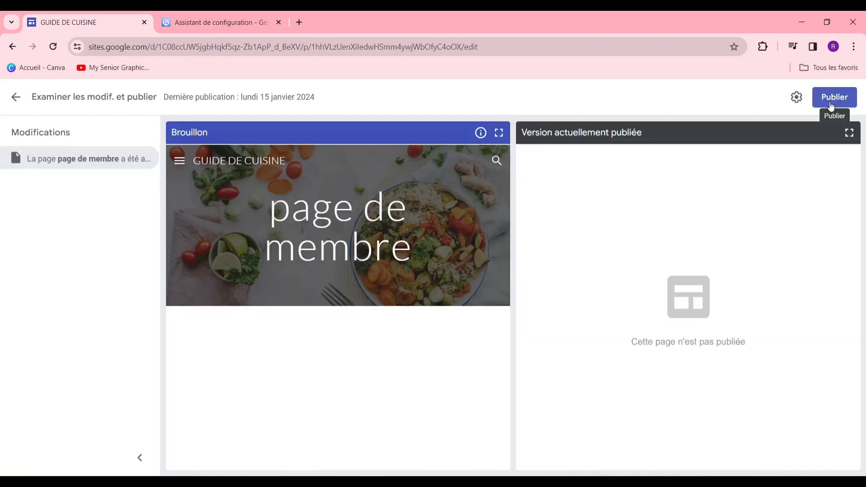
click(833, 97)
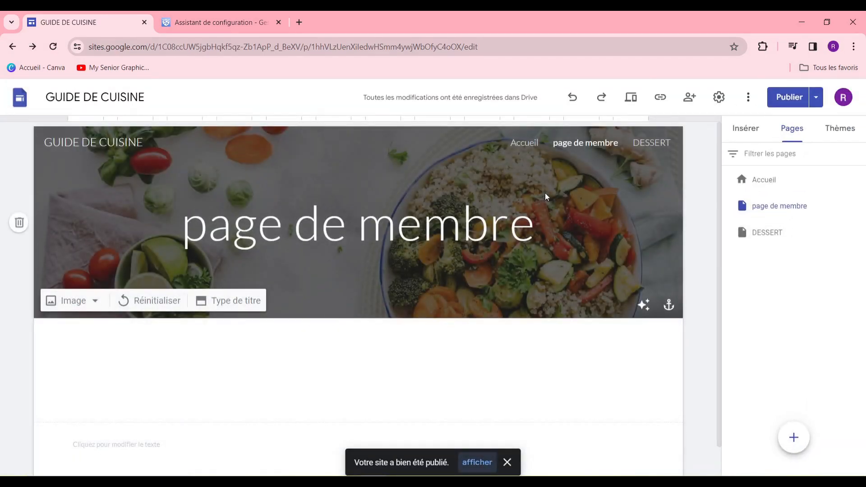
click(476, 463)
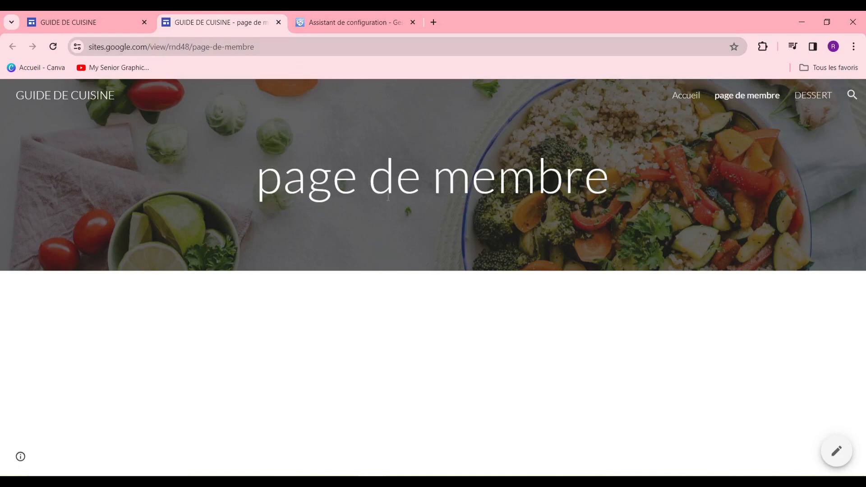
Visit the live Accueil and page de membre pages, then return to AuthPro
click(694, 100)
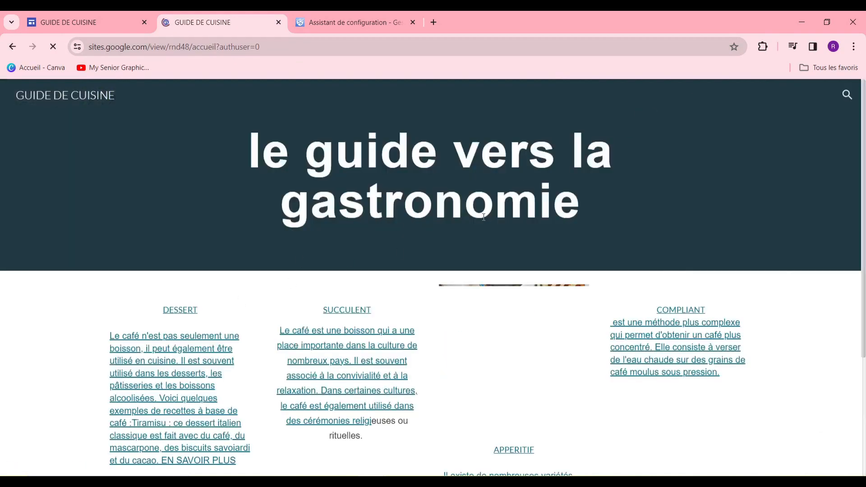
scroll(769, 113, down, 4)
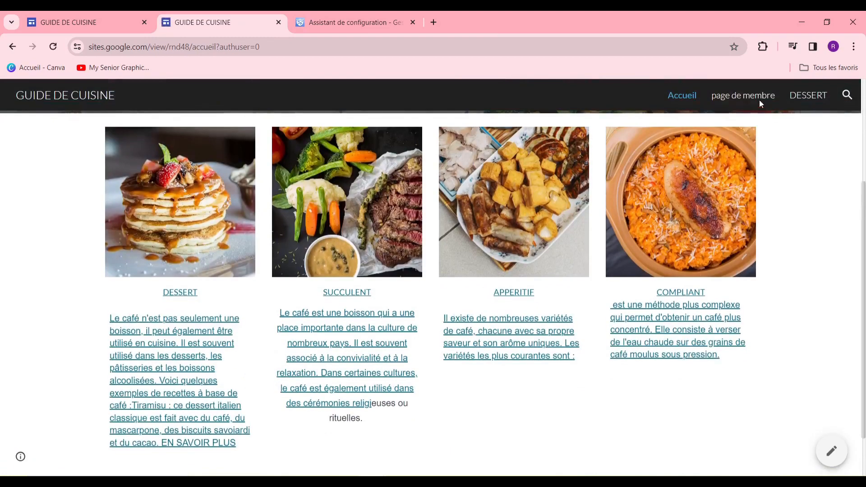
click(759, 101)
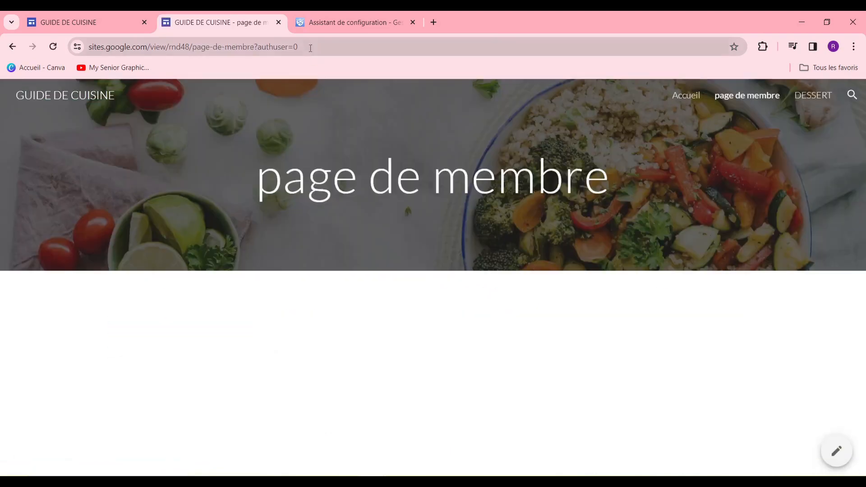
click(328, 22)
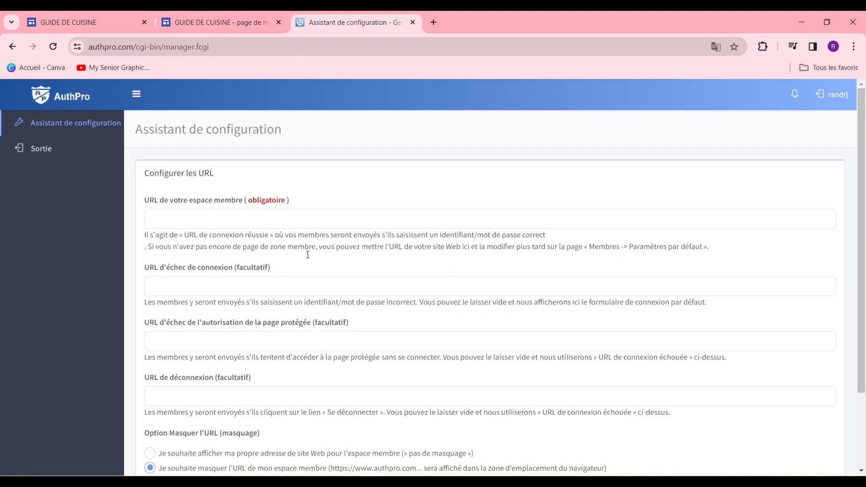
Paste the page de membre address as the member-area URL
click(277, 219)
right_click(279, 220)
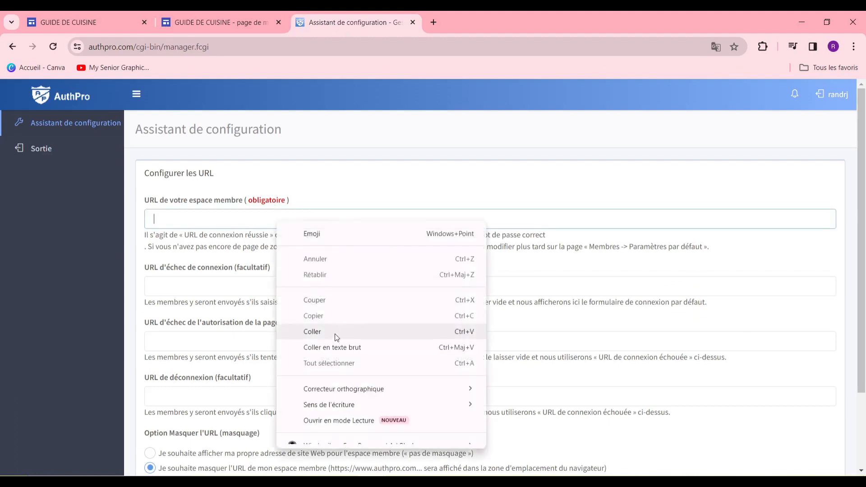
click(312, 331)
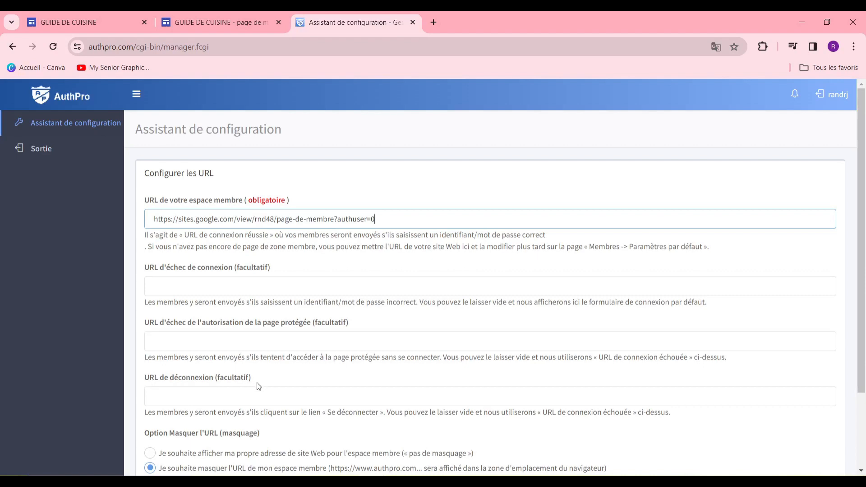
Copy the published Accueil page address for the authorisation-failure URL field
click(232, 349)
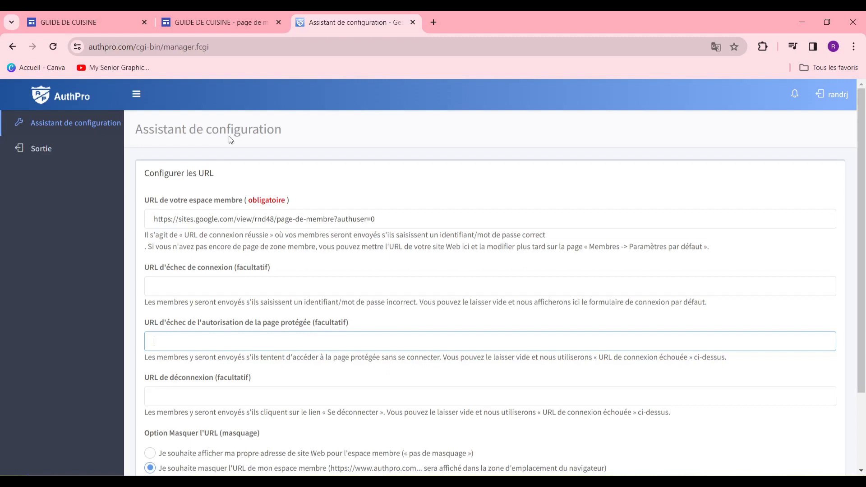
click(240, 30)
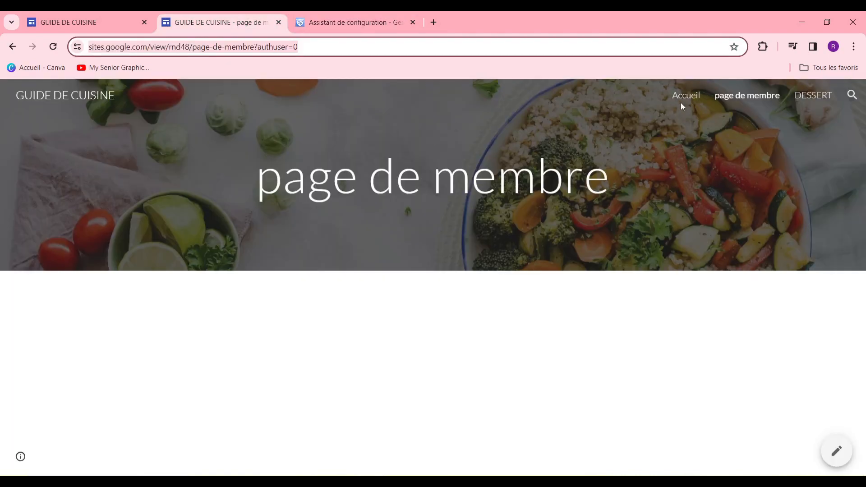
click(679, 120)
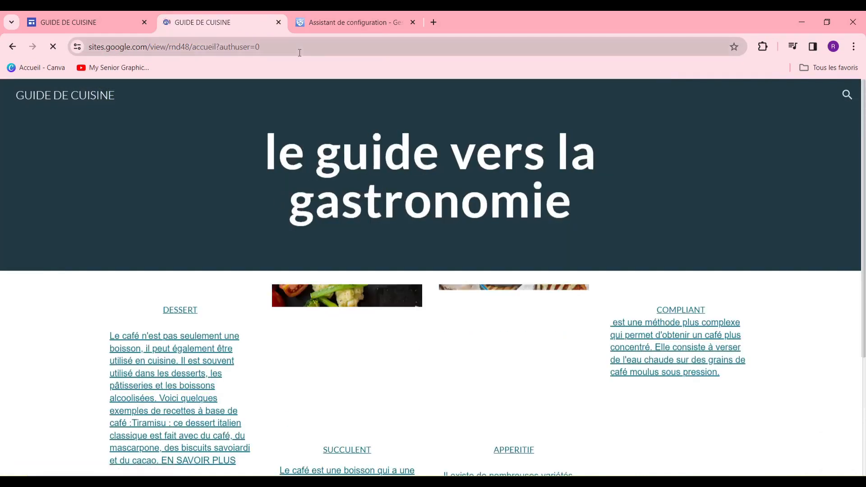
click(299, 52)
right_click(300, 53)
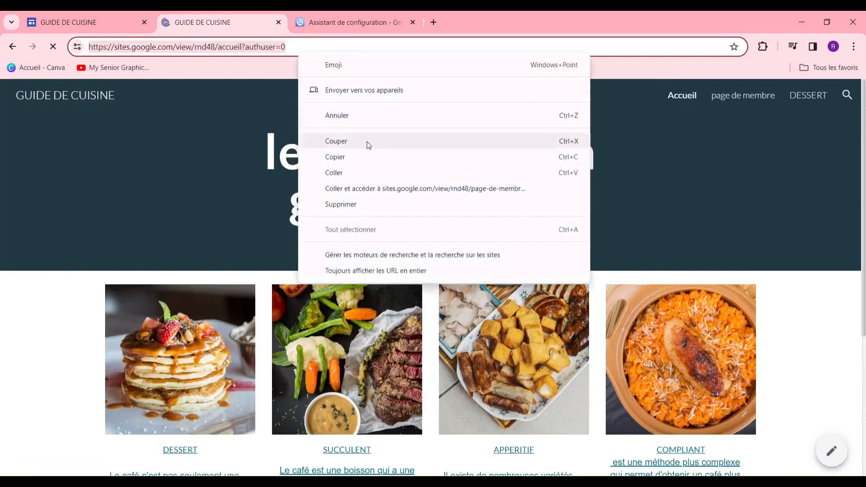
click(372, 153)
click(350, 22)
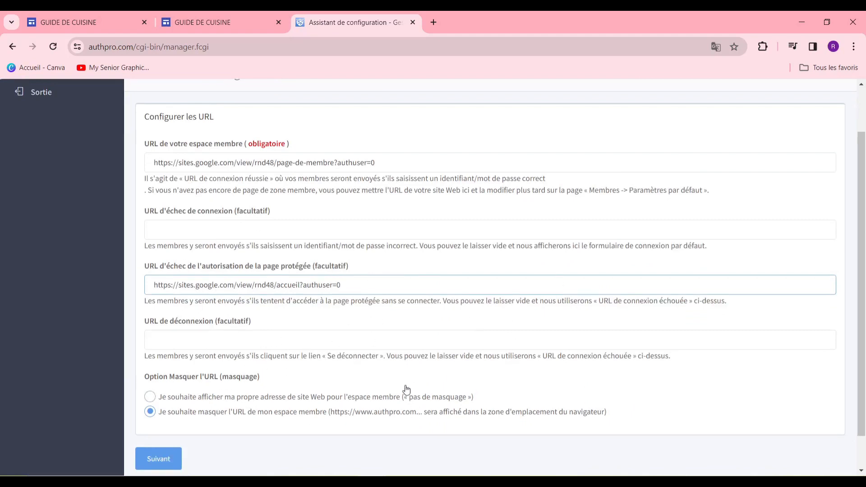
Select 'pas de masquage' and save the URL settings
scroll(190, 381, down, 2)
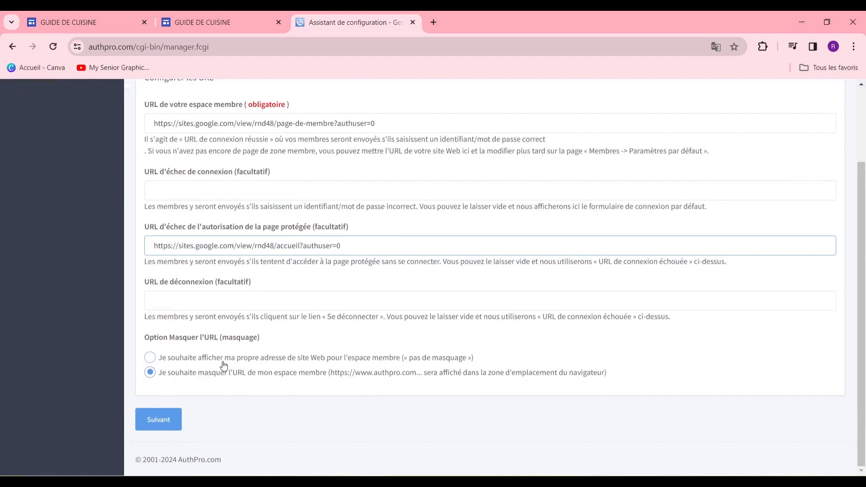
click(181, 360)
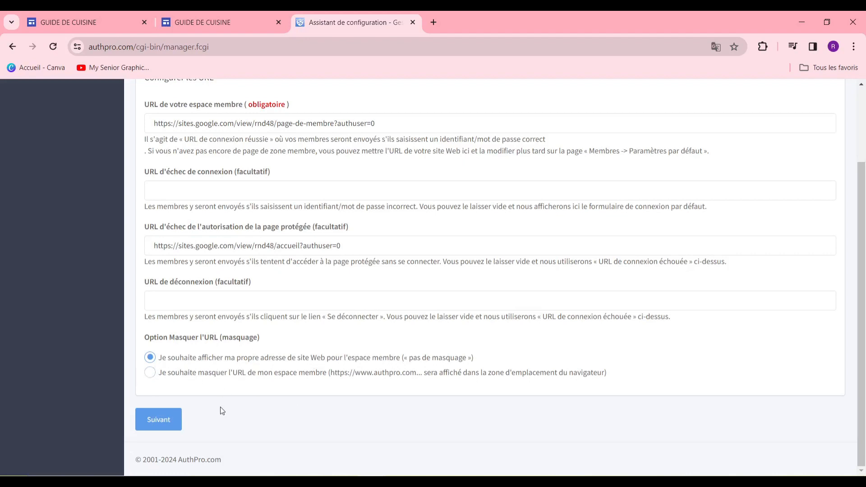
click(159, 420)
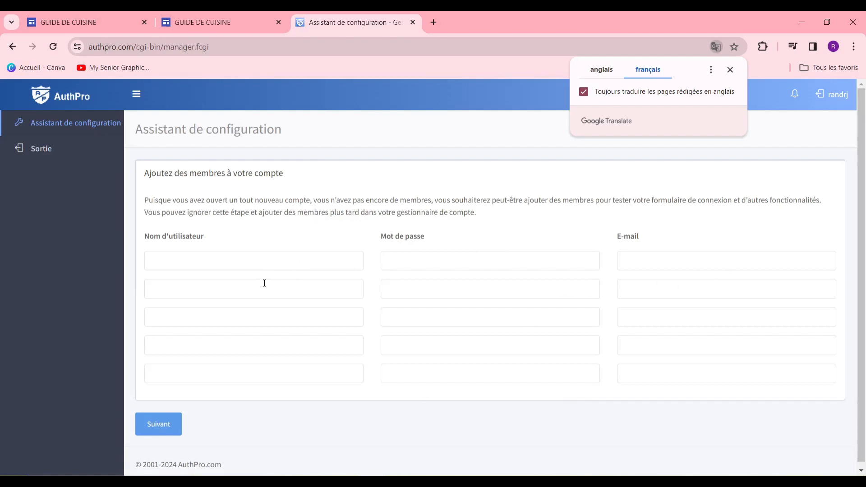
Enter the admin member's username, password and e-mail in the first row, then submit
click(263, 263)
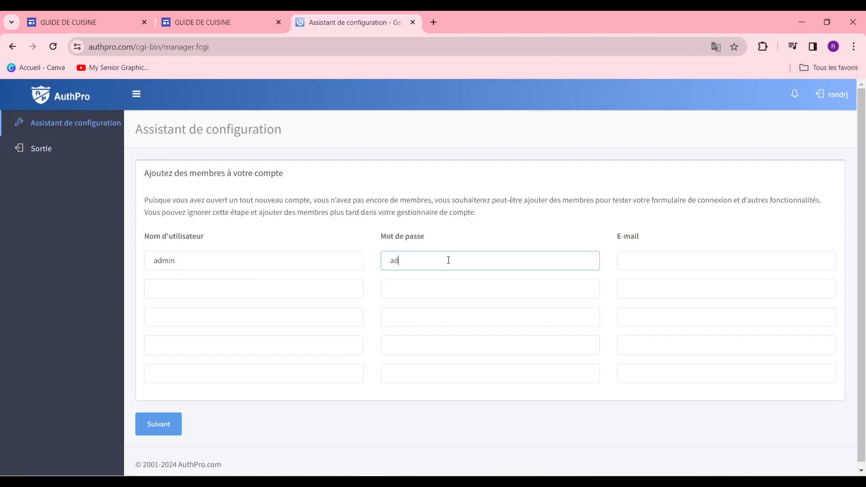
click(697, 261)
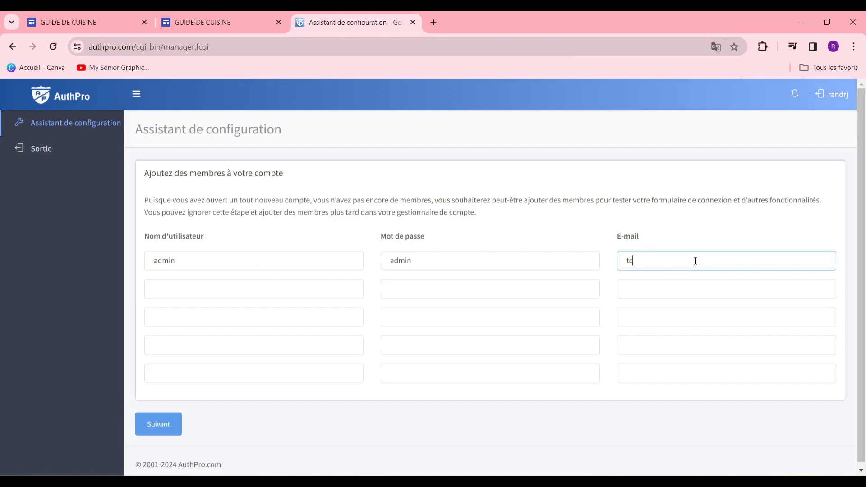
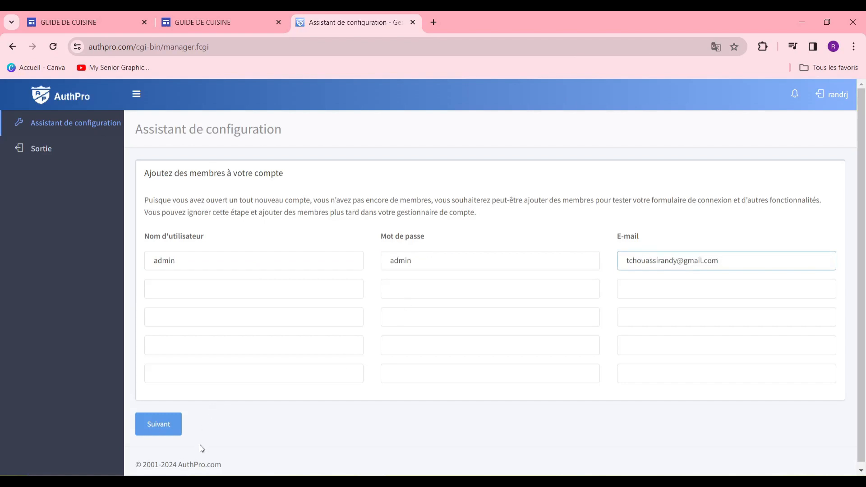
click(172, 435)
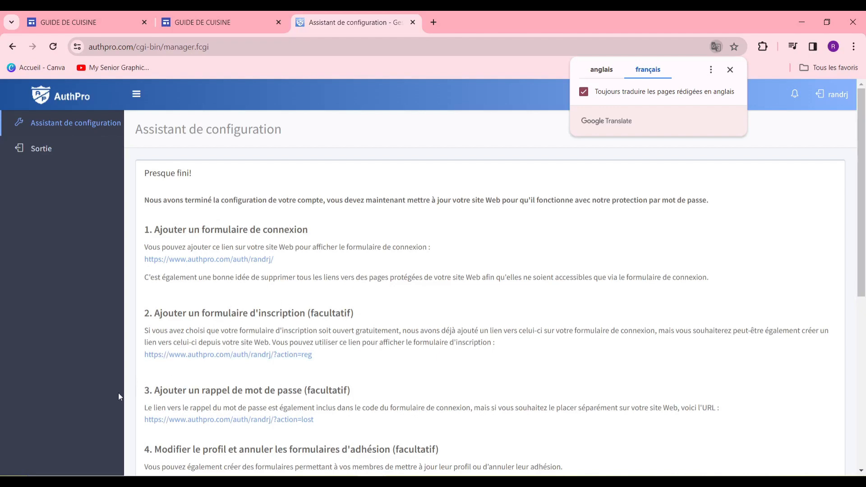
Copy the AuthPro login form's link address from section 1 and return to the GUIDE DE CUISINE editor
scroll(272, 387, down, 5)
scroll(251, 402, up, 2)
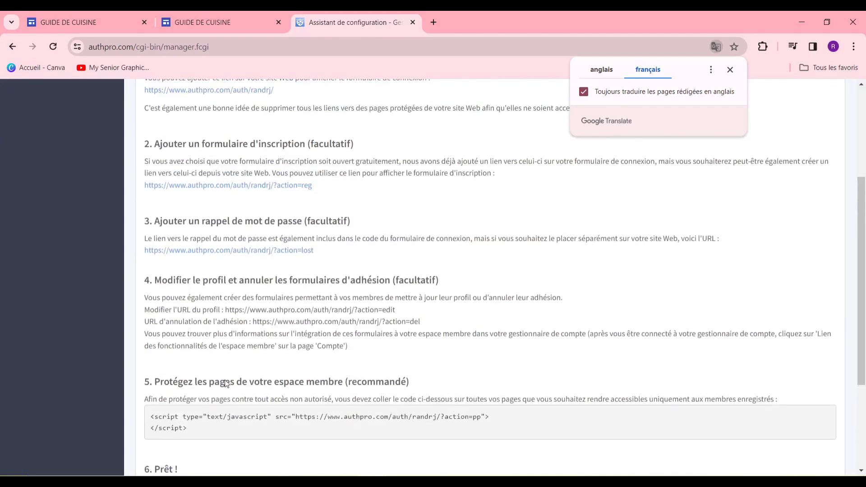
scroll(270, 234, up, 3)
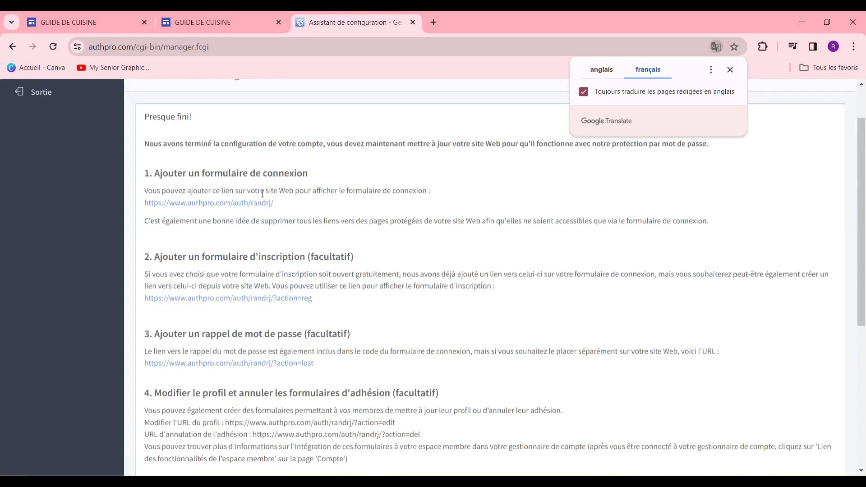
right_click(227, 206)
click(196, 212)
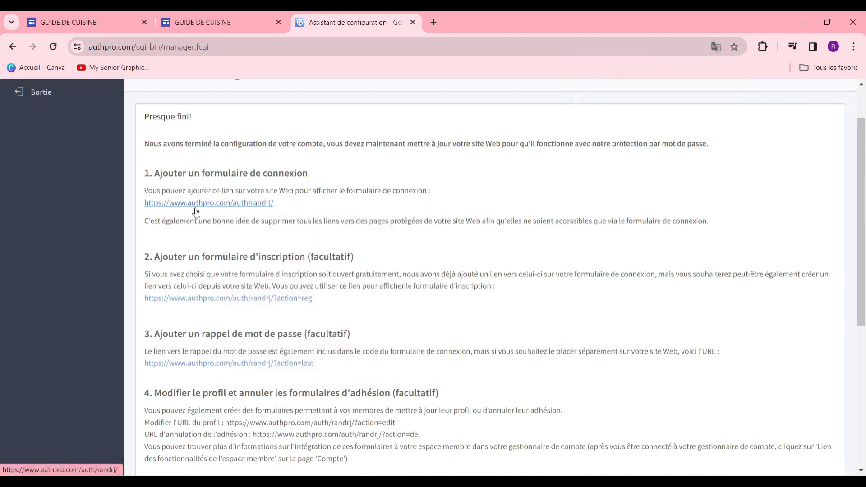
right_click(196, 204)
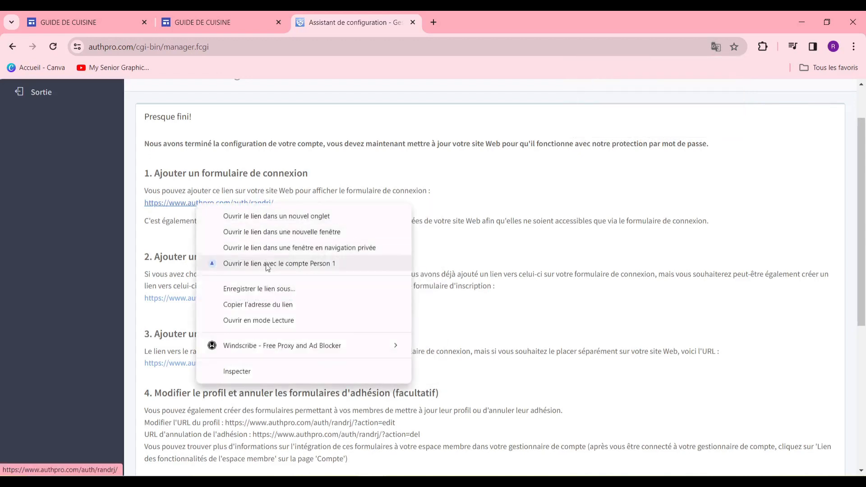
click(268, 305)
click(118, 23)
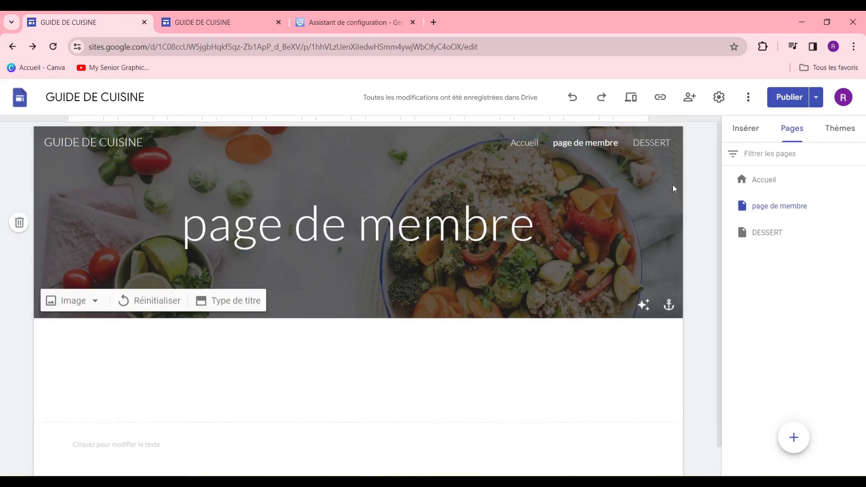
Embed the pasted AuthPro login-form URL on page de membre through Insérer > Intégrer
click(745, 131)
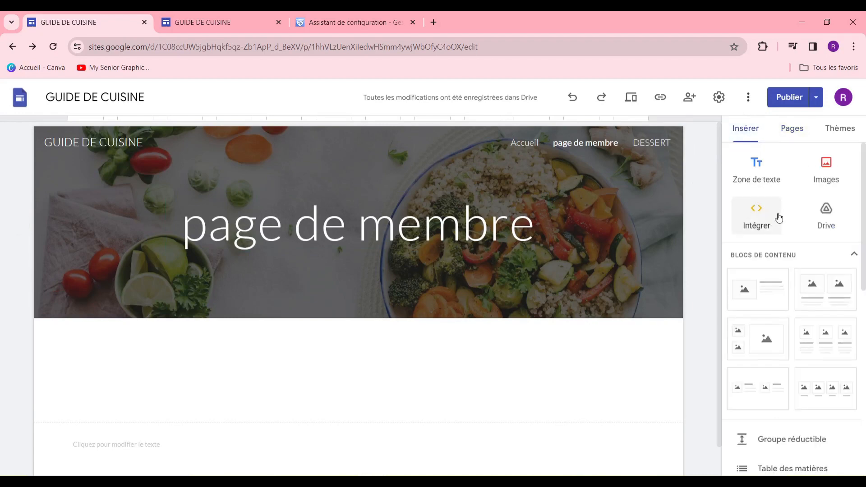
click(758, 220)
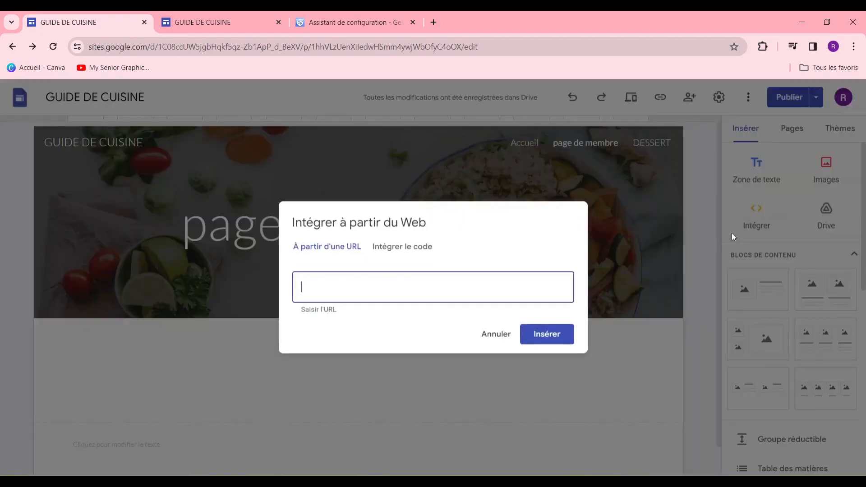
click(334, 251)
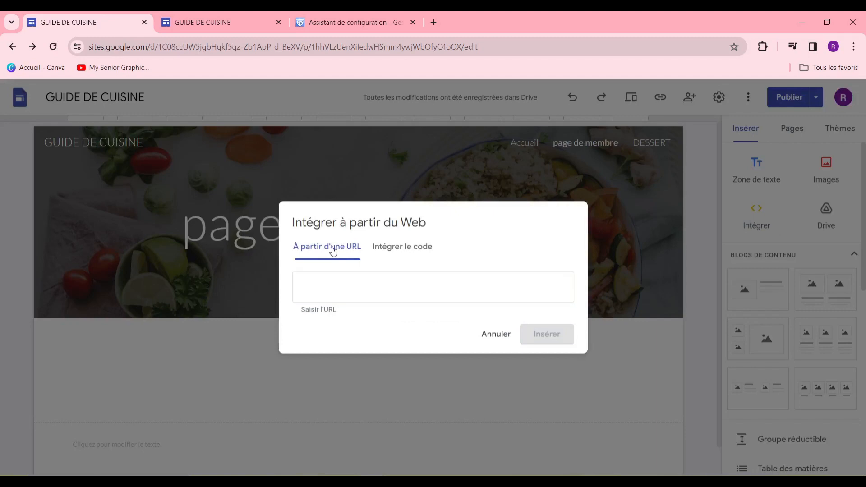
click(346, 280)
right_click(349, 282)
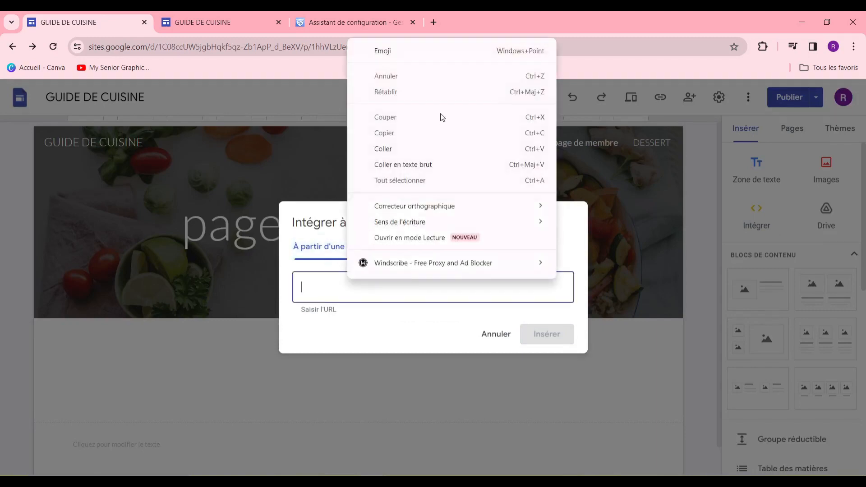
click(422, 153)
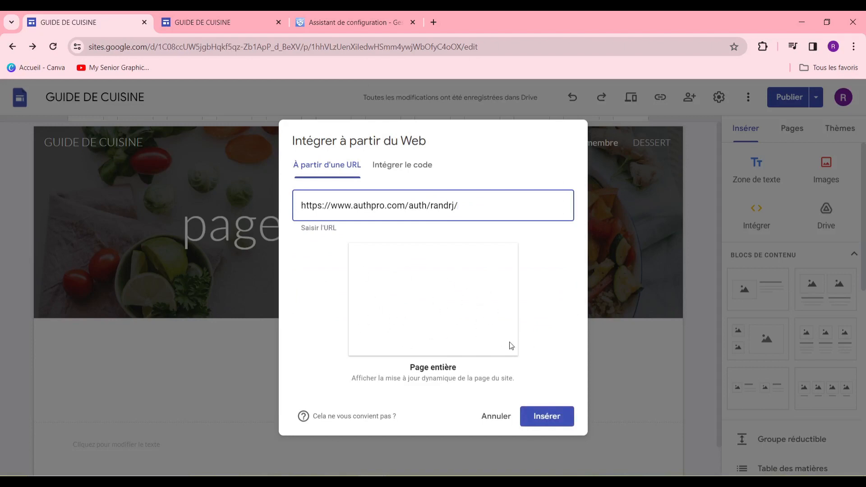
click(548, 415)
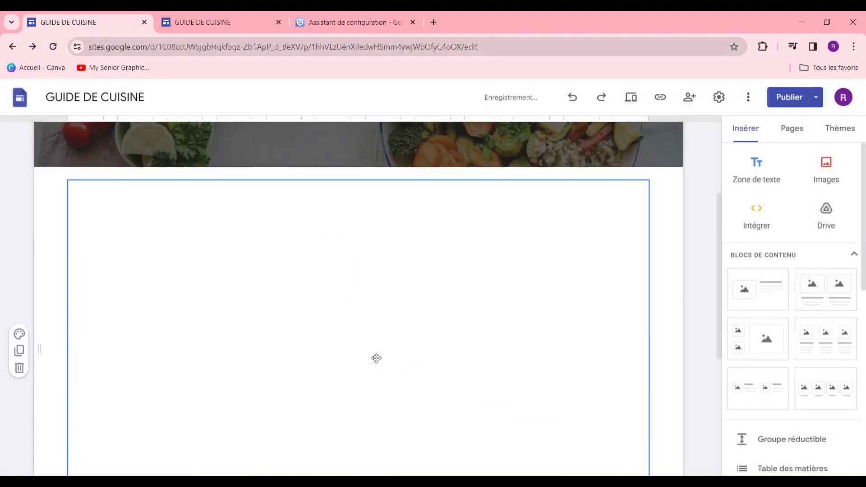
Shorten the embedded login form box and narrow it from both sides
scroll(388, 360, down, 3)
scroll(361, 316, up, 3)
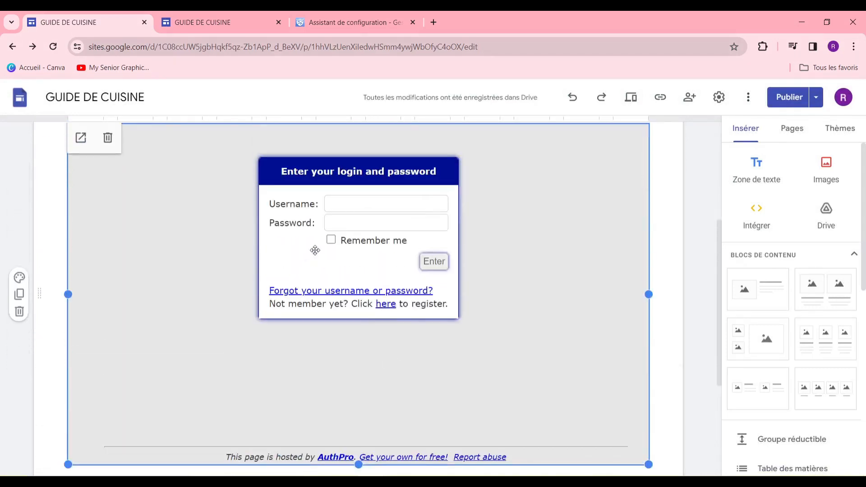
drag(356, 467, 367, 349)
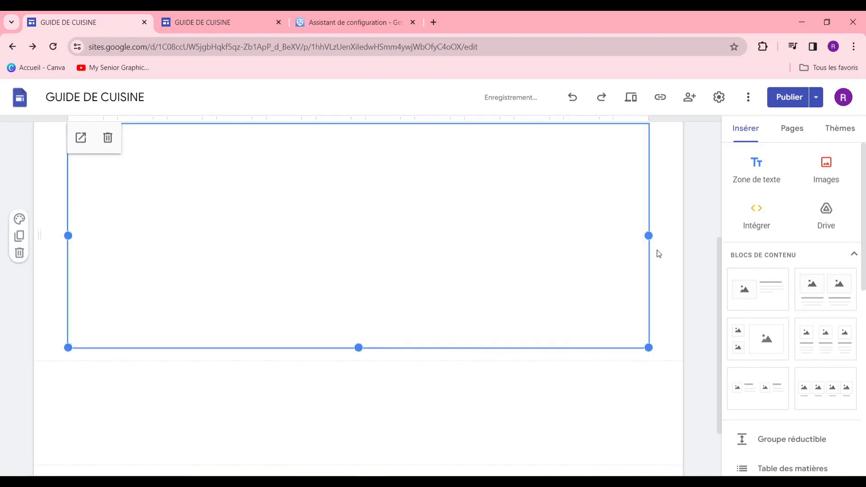
drag(648, 235, 550, 237)
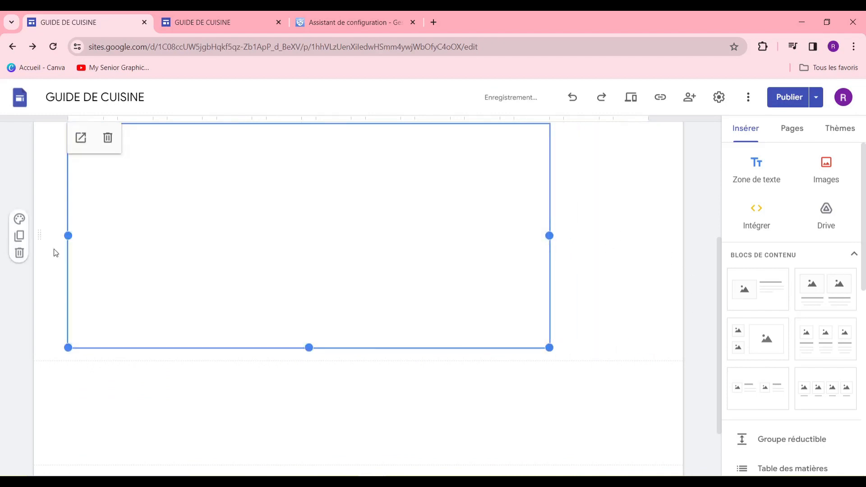
drag(65, 235, 217, 250)
scroll(323, 379, up, 5)
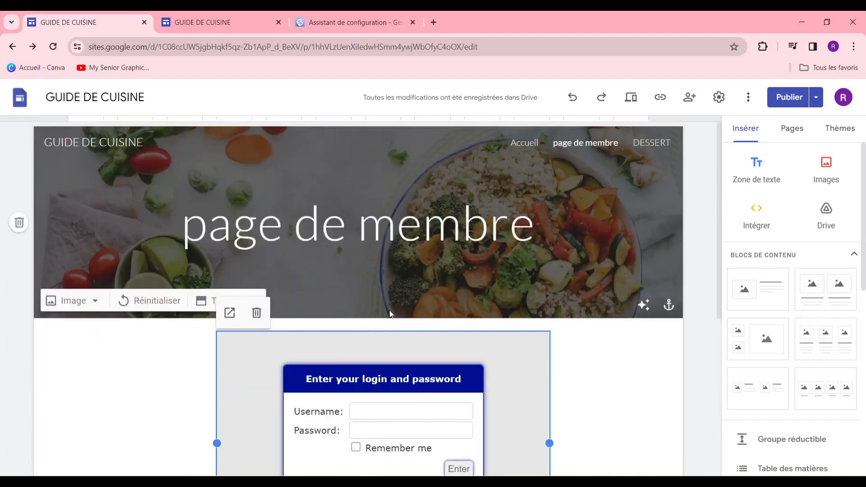
scroll(390, 341, down, 1)
scroll(390, 340, down, 3)
scroll(390, 341, up, 5)
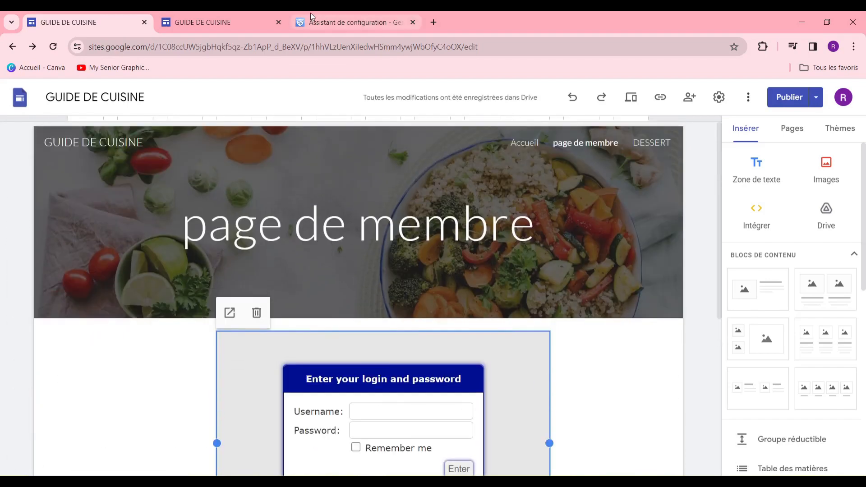
scroll(350, 382, down, 3)
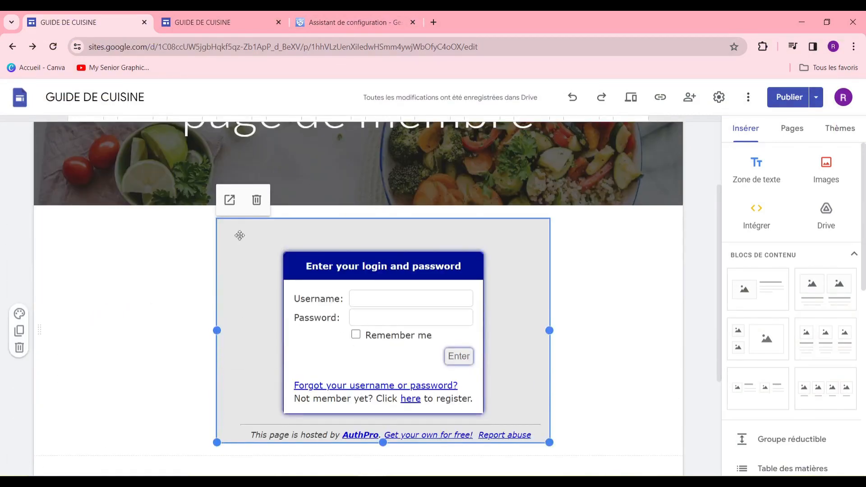
Check the AuthPro setup instructions and the published cooking site, then return to the editor
click(383, 30)
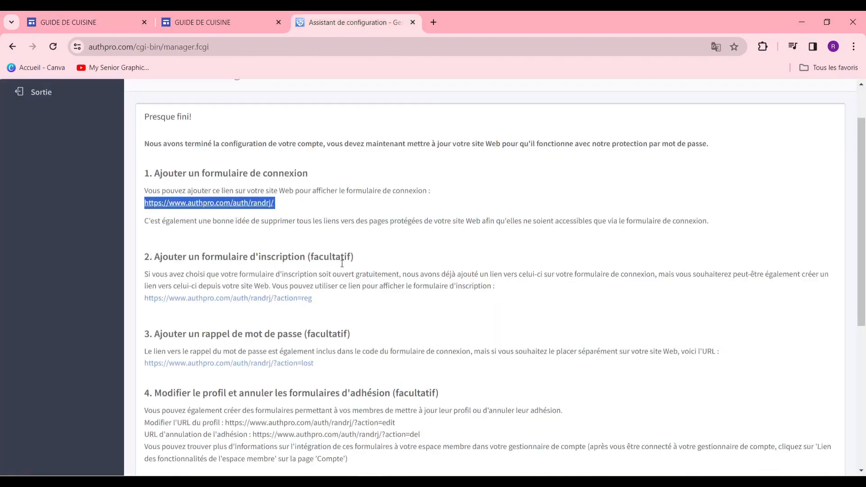
click(223, 26)
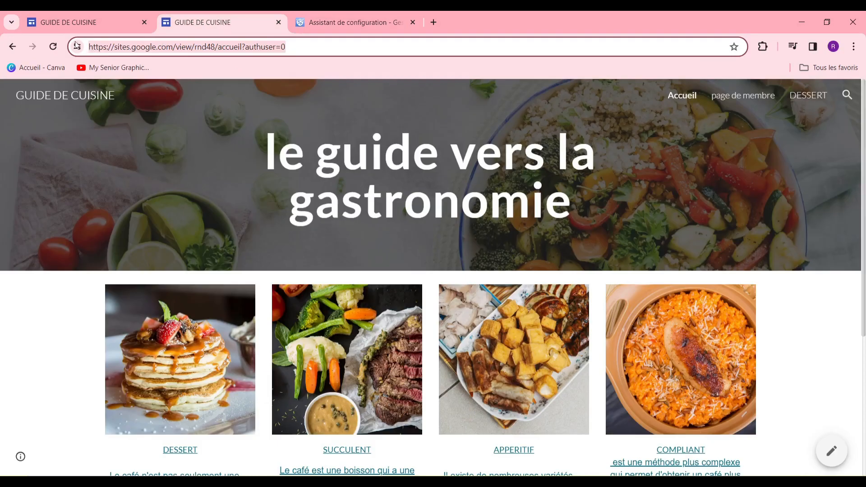
click(78, 23)
scroll(385, 372, down, 2)
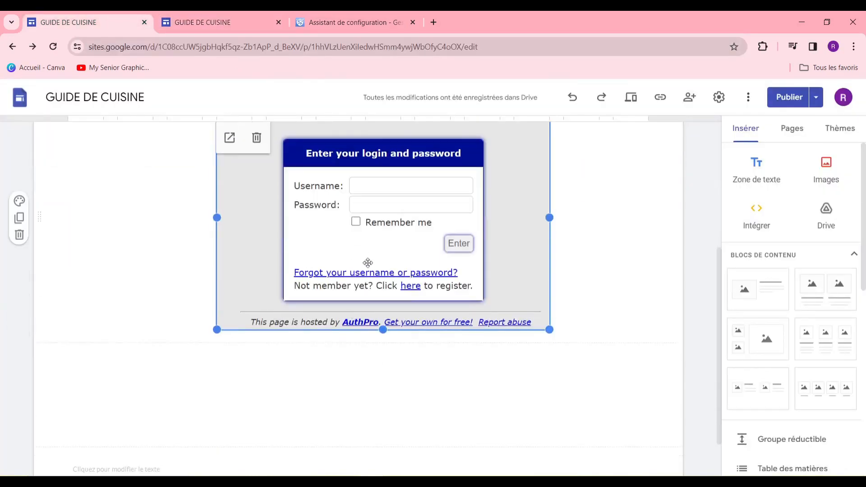
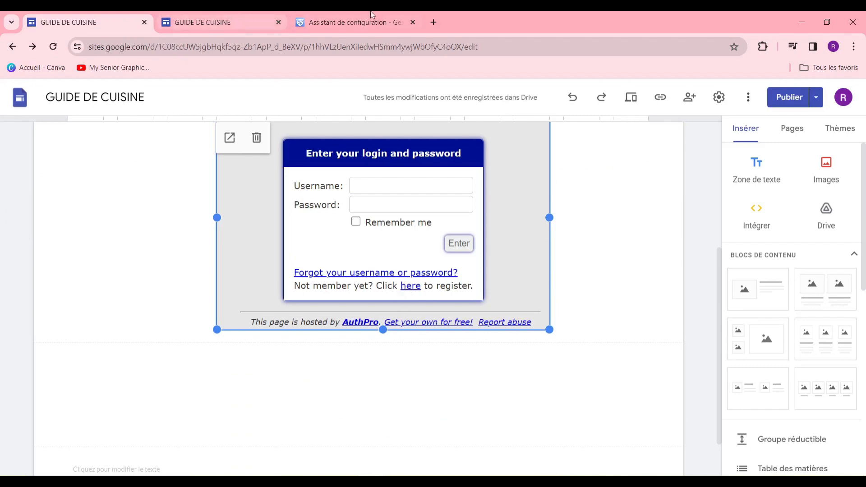
Switch to the AuthPro 'Assistant de configuration' page
click(372, 16)
Copy the two-line AuthPro page-protection script from step 5
scroll(244, 306, down, 3)
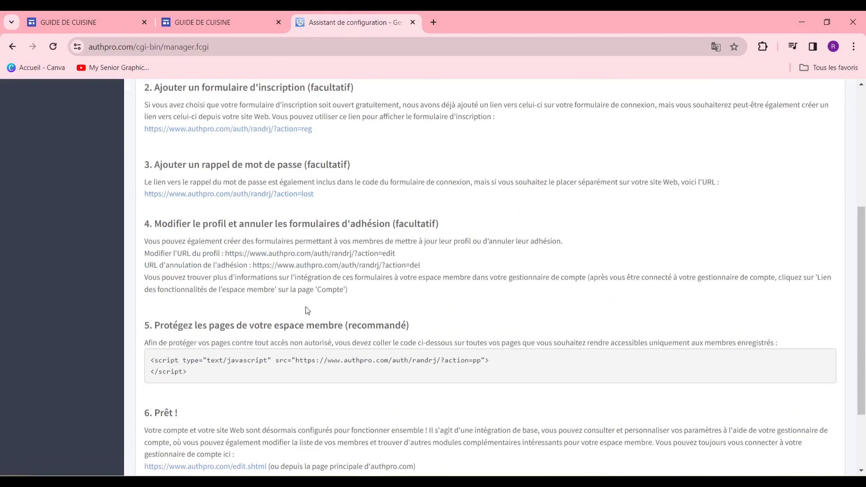
scroll(305, 309, down, 3)
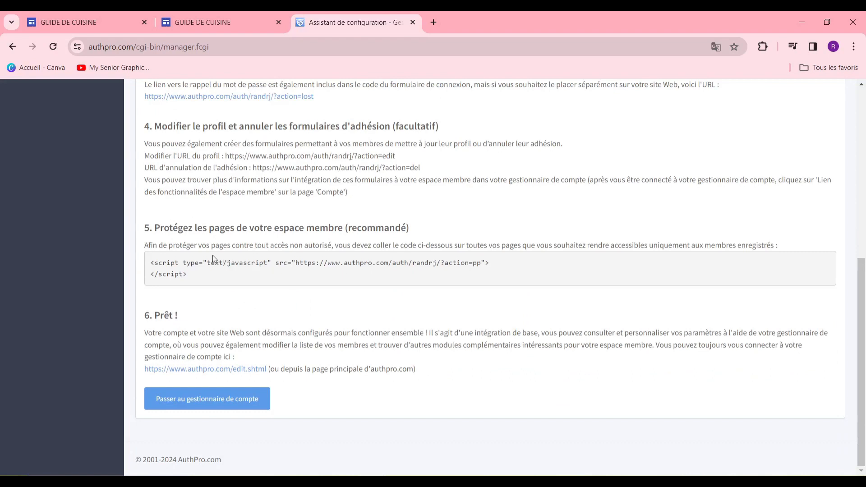
drag(152, 264, 194, 280)
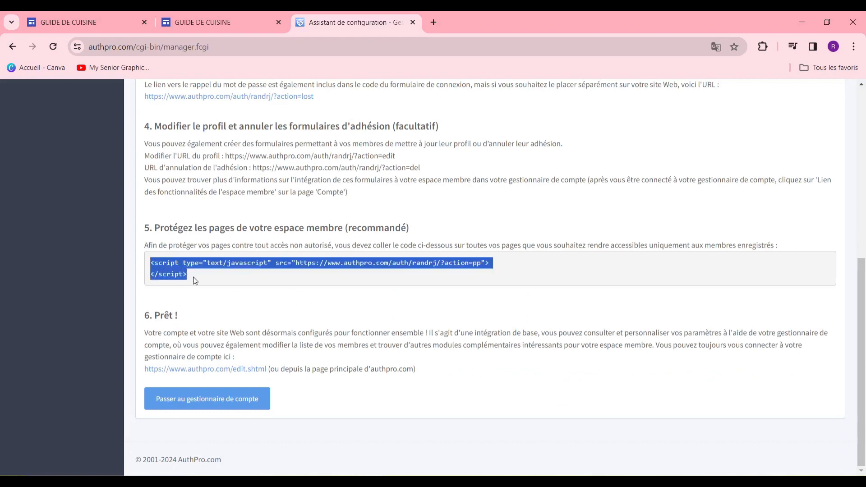
right_click(189, 266)
click(200, 277)
Back in the Google Sites editor, open Intégrer on its 'Intégrer le code' tab
click(85, 18)
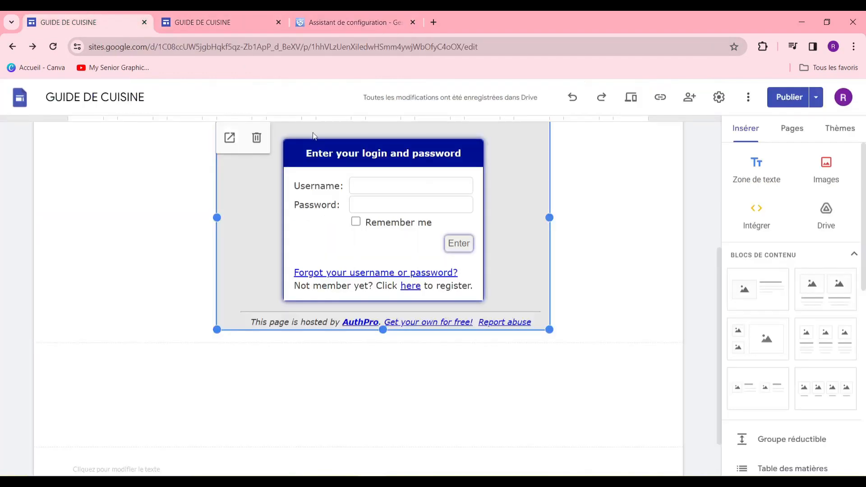
scroll(335, 370, up, 5)
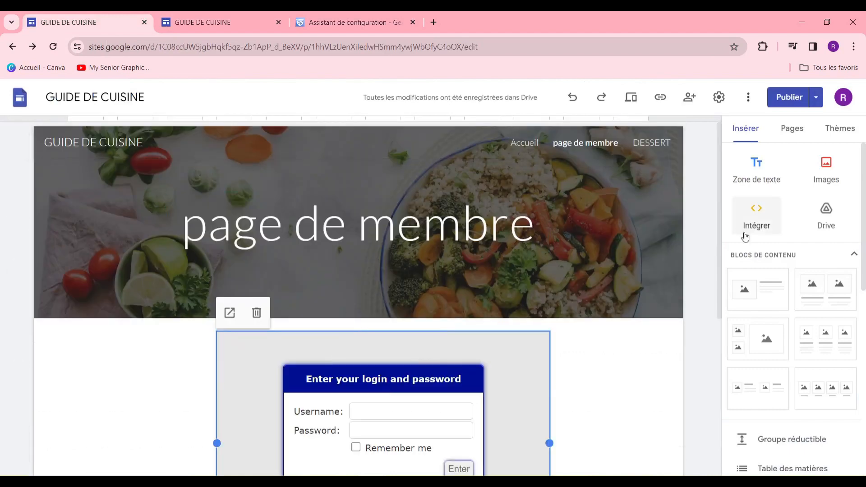
click(753, 225)
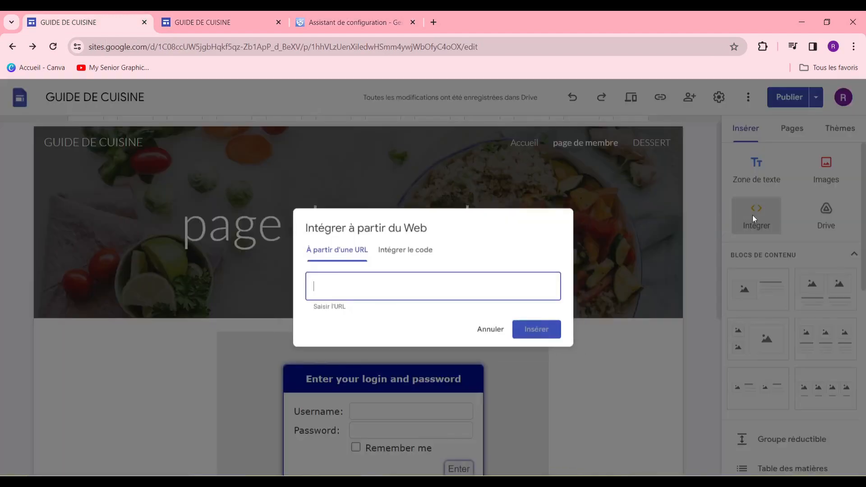
click(399, 250)
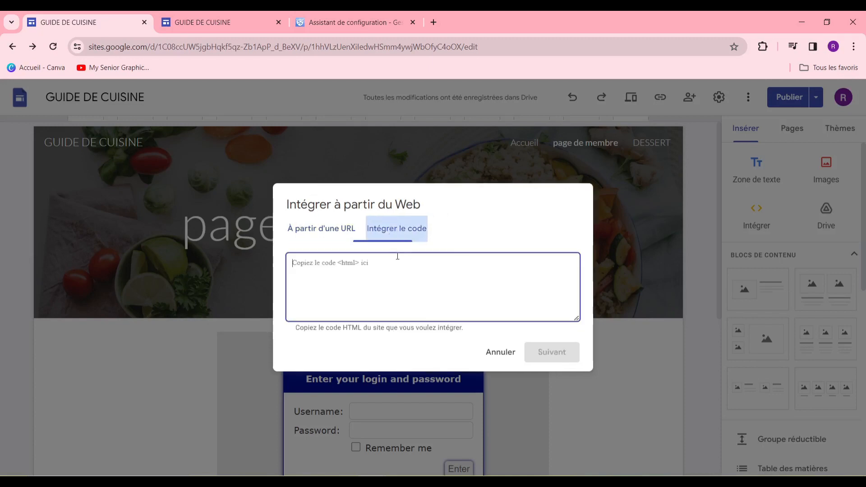
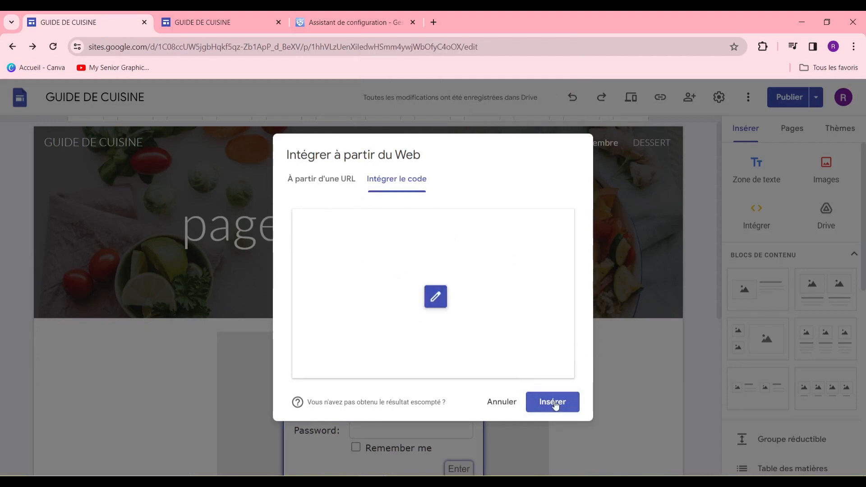
Insert the pasted AuthPro page-protection script as an embed block above the member page's login form
click(553, 402)
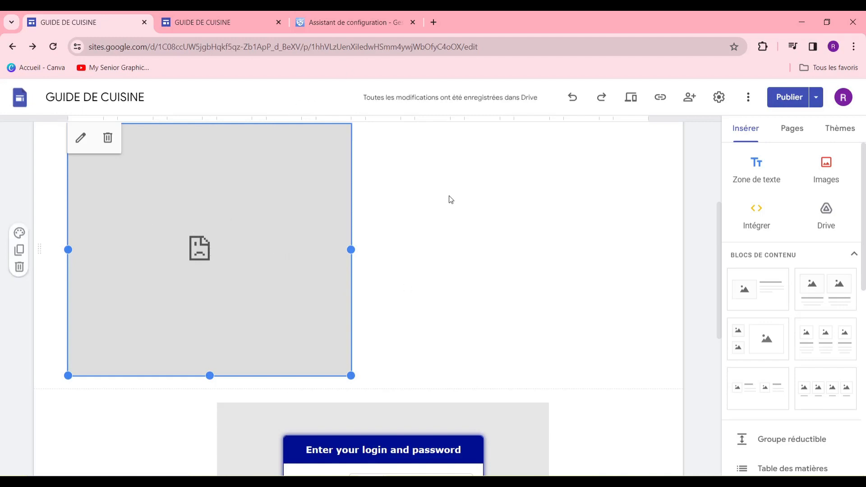
Open the AuthPro account manager dashboard and review the login, registration, profile-edit, password-reminder and cancellation form links
click(373, 23)
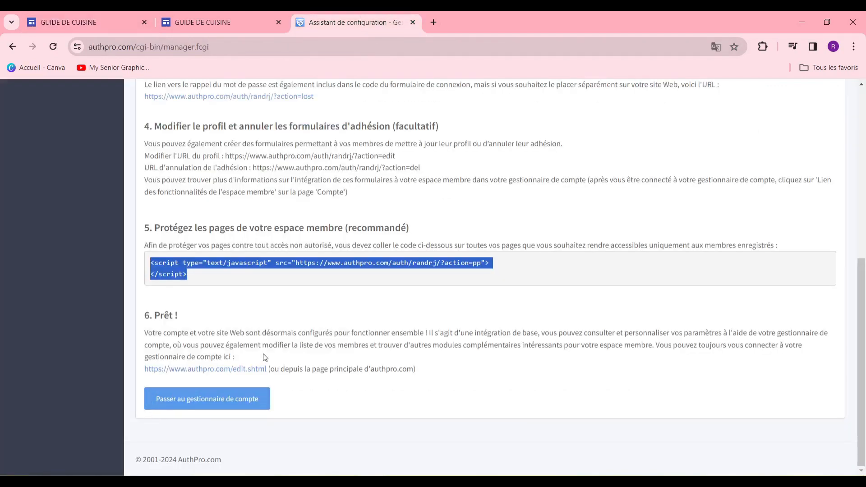
click(231, 408)
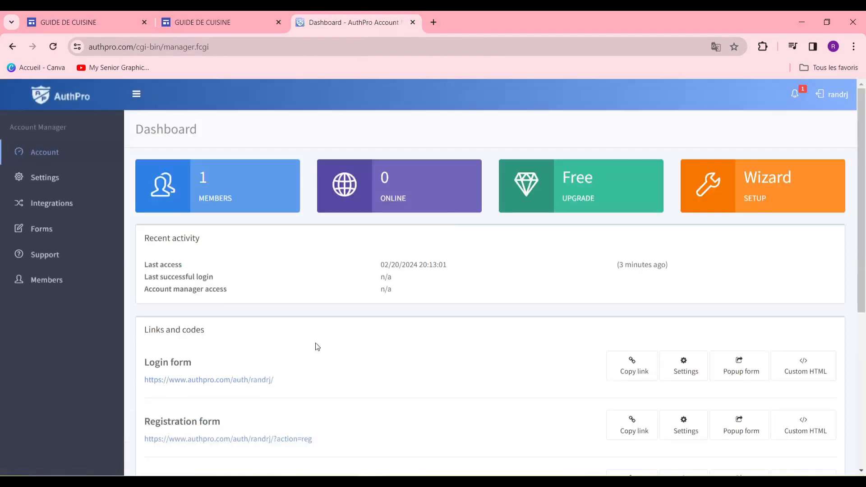
scroll(409, 311, down, 4)
scroll(410, 311, up, 4)
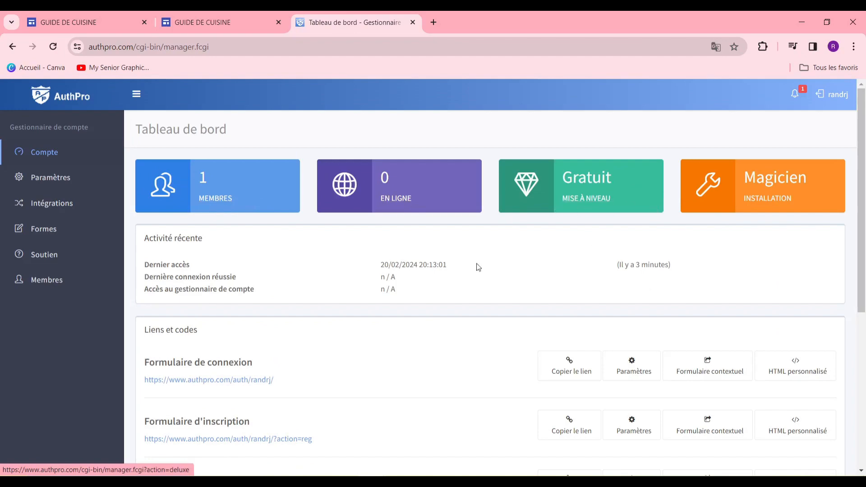
scroll(496, 297, down, 4)
scroll(499, 307, up, 2)
scroll(477, 302, down, 2)
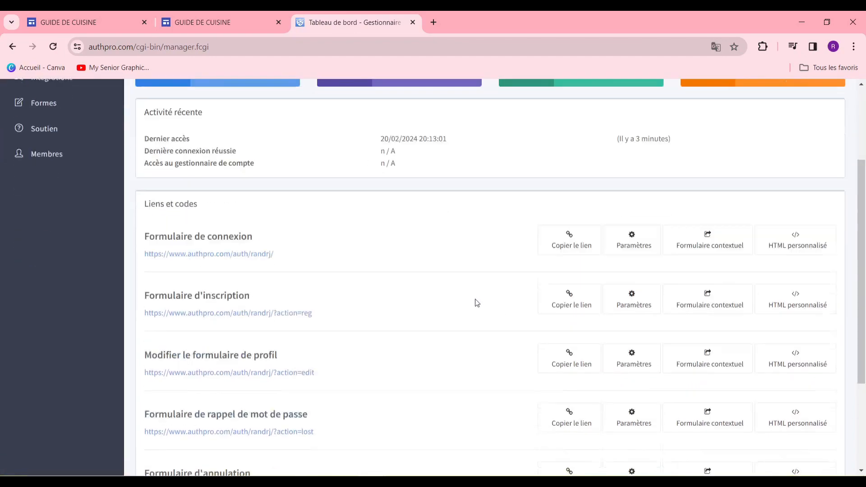
scroll(475, 298, up, 2)
scroll(478, 299, down, 5)
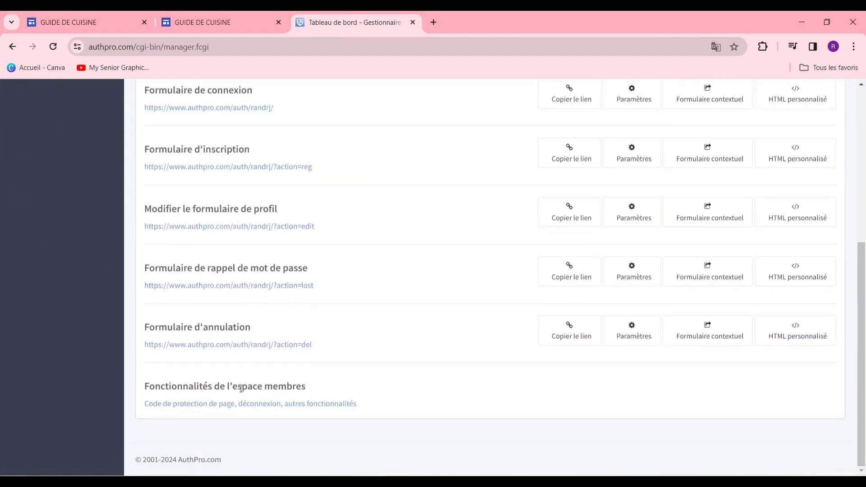
scroll(238, 215, up, 3)
scroll(226, 270, down, 3)
scroll(248, 334, up, 5)
scroll(248, 348, down, 3)
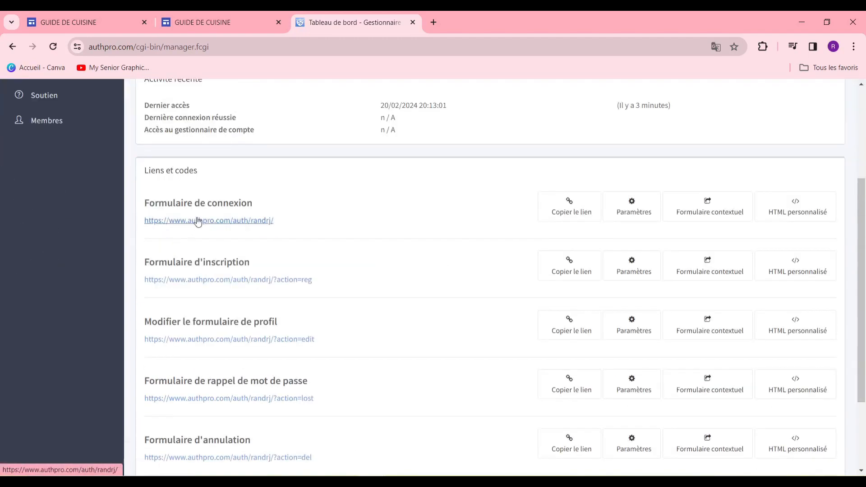
scroll(258, 293, down, 3)
scroll(265, 303, up, 6)
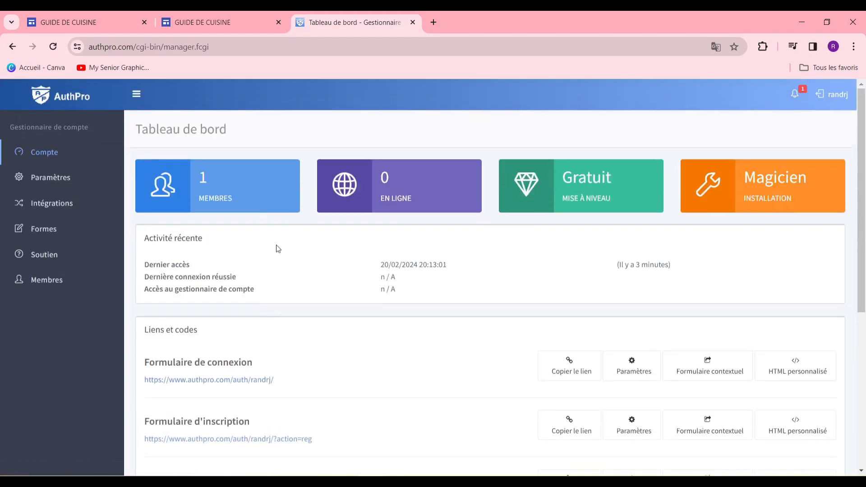